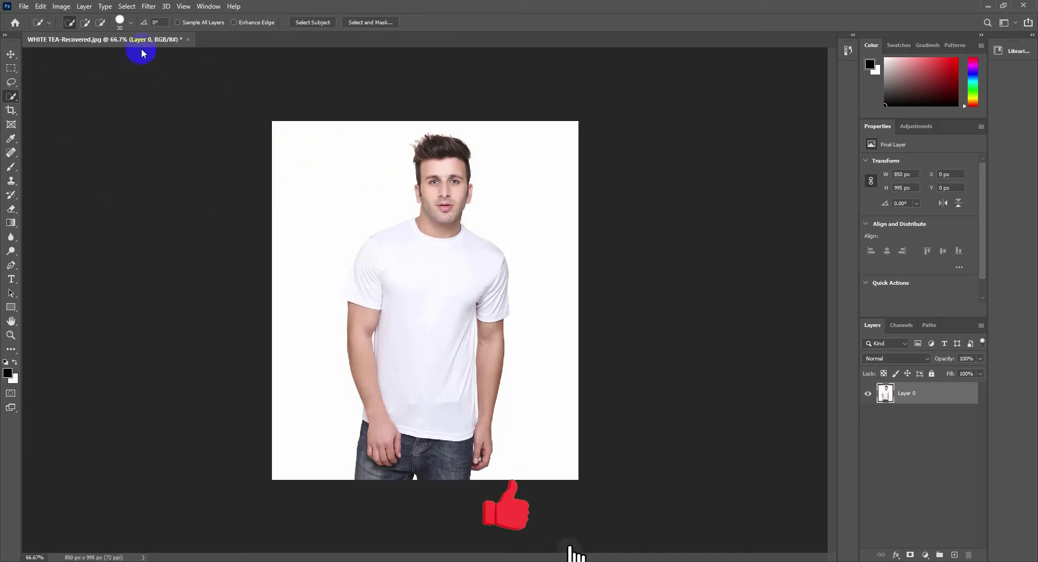
Select the man's white T-shirt with the Quick Selection tool in add mode
left_click(90, 22)
mouse_move(359, 281)
left_mouse_down()
mouse_move(400, 258)
mouse_move(418, 268)
mouse_move(411, 342)
mouse_move(493, 308)
mouse_move(497, 291)
mouse_move(375, 244)
mouse_move(362, 294)
mouse_move(346, 295)
mouse_move(420, 297)
mouse_move(420, 350)
mouse_move(408, 350)
left_mouse_up()
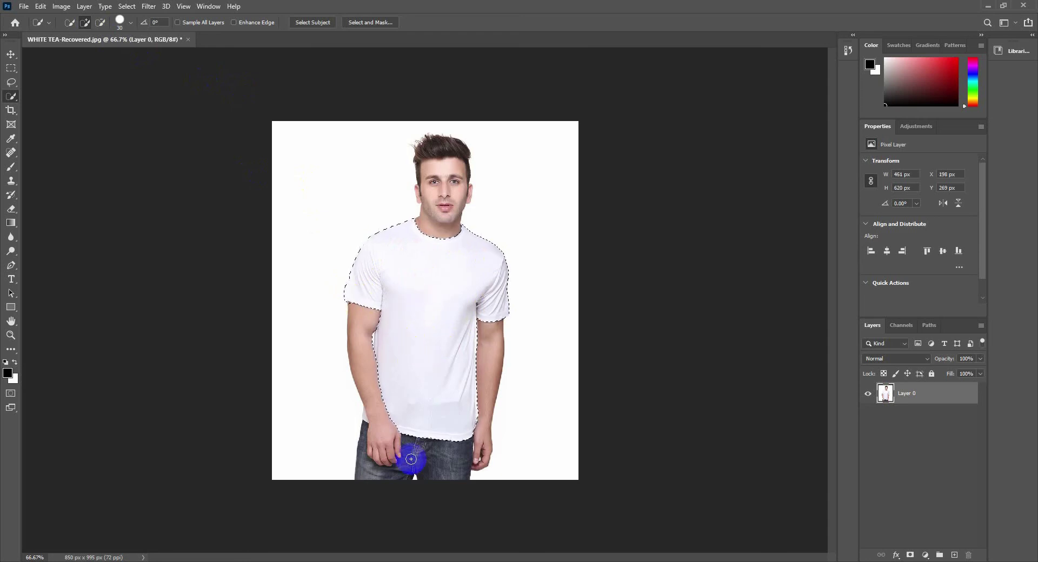
left_click_drag(411, 459, 411, 459)
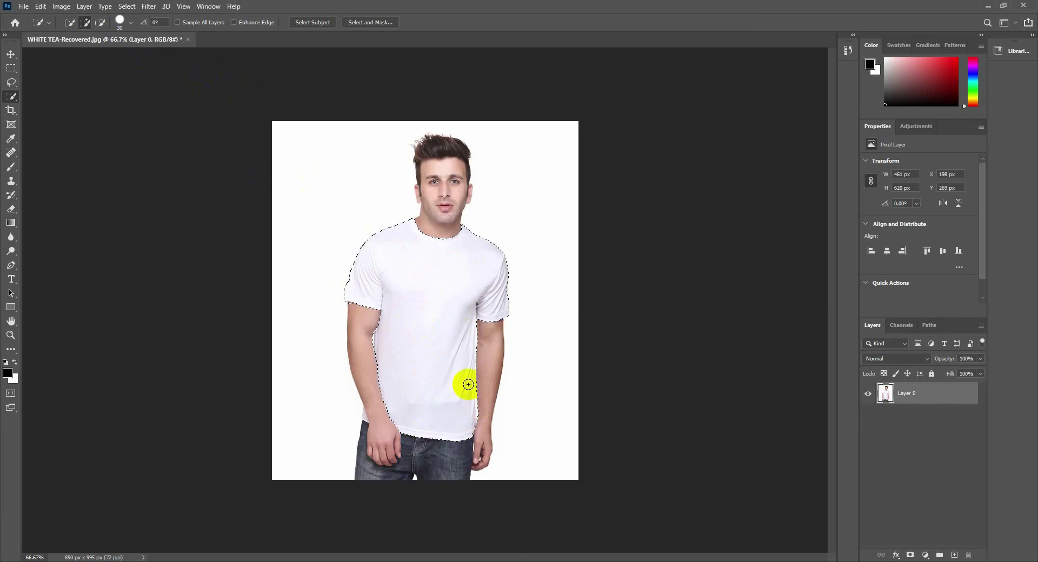
key("ctrl+plus")
key("ctrl+plus")
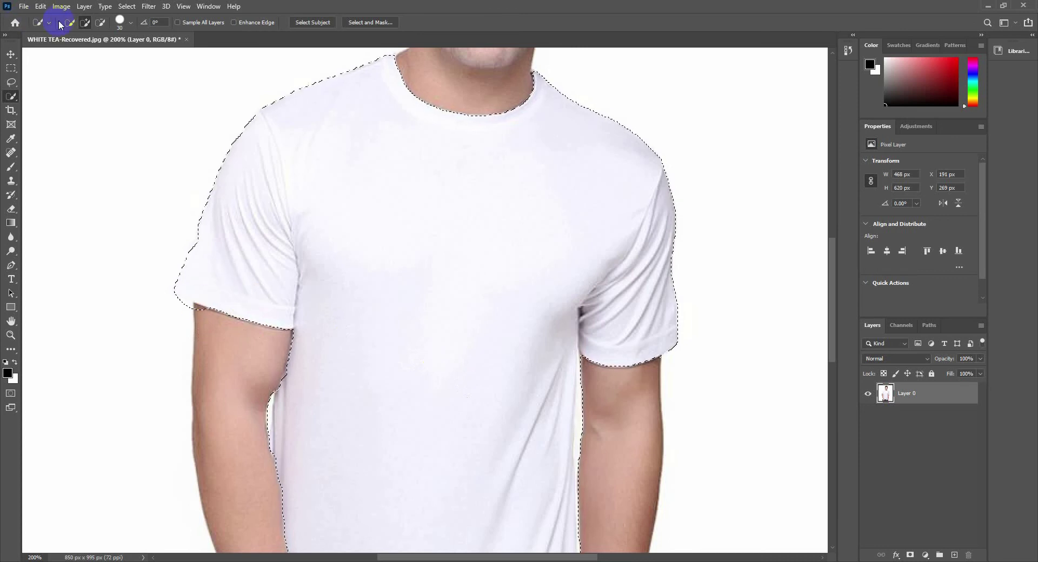
Refine the T-shirt selection by subtracting excess areas outside the shirt's edges
left_click(100, 24)
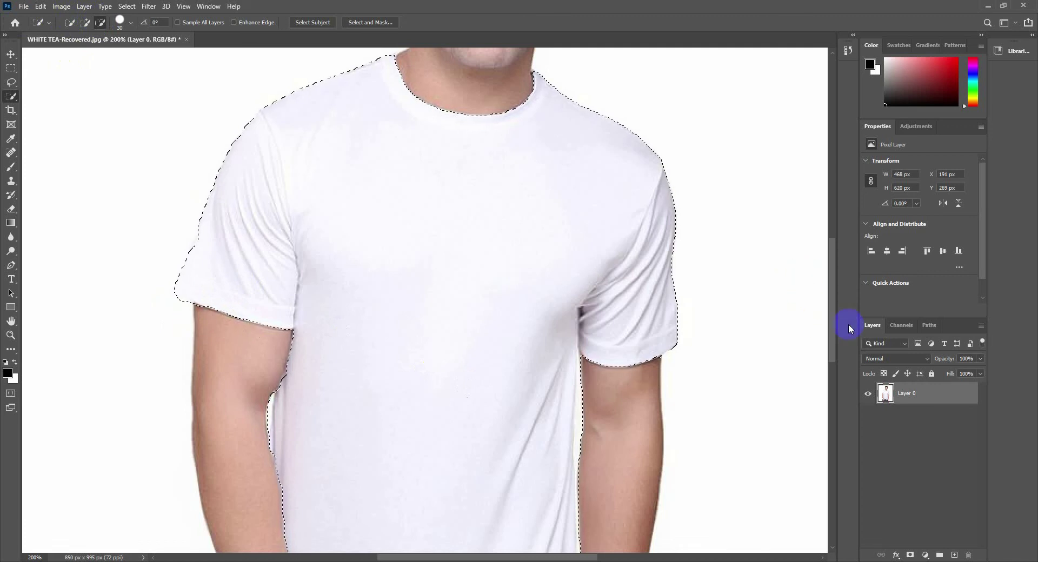
mouse_move(835, 330)
left_mouse_down()
mouse_move(846, 264)
mouse_move(845, 325)
mouse_move(835, 323)
left_mouse_up()
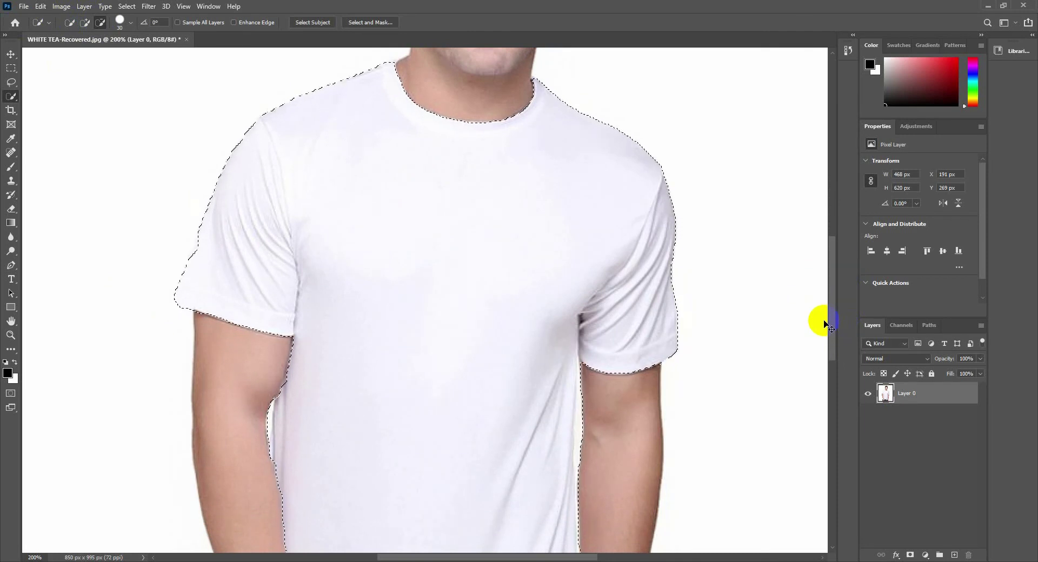
key("ctrl+minus")
key("ctrl+minus")
left_click(432, 438)
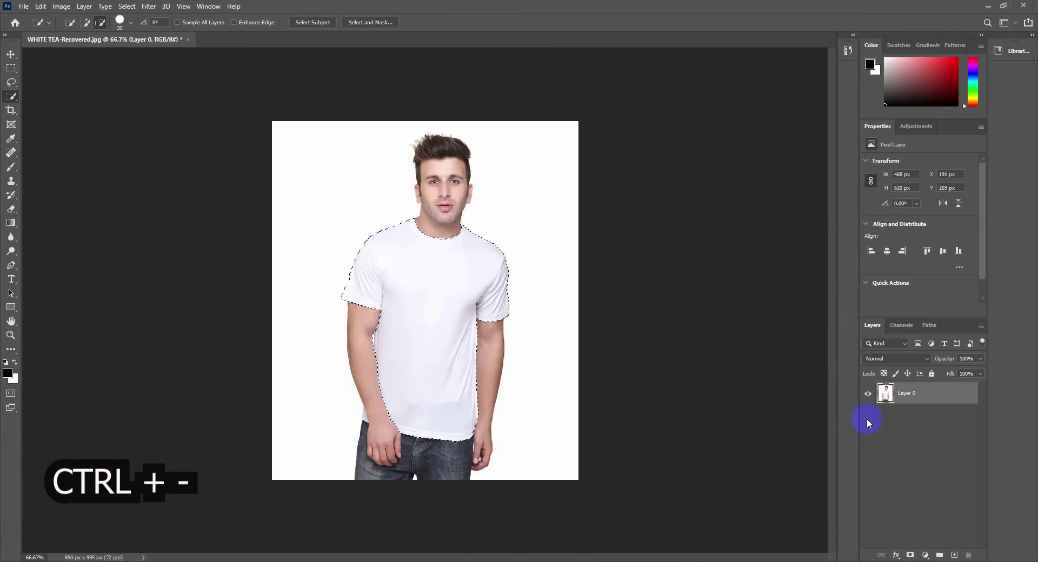
Save the T-shirt selection as an alpha channel named "tea shirt" and return to Layer 0
left_click(905, 326)
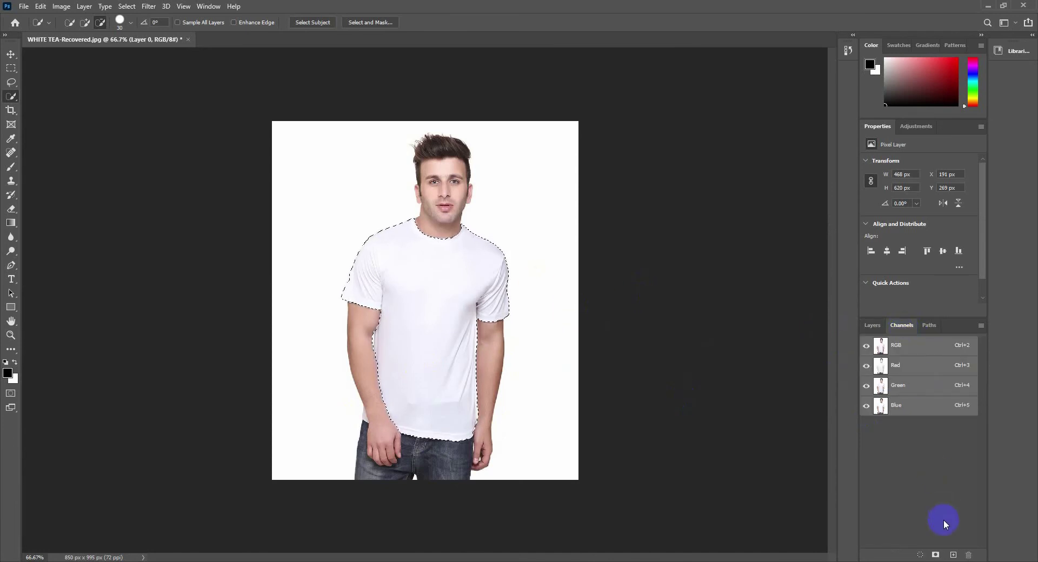
left_click(936, 556)
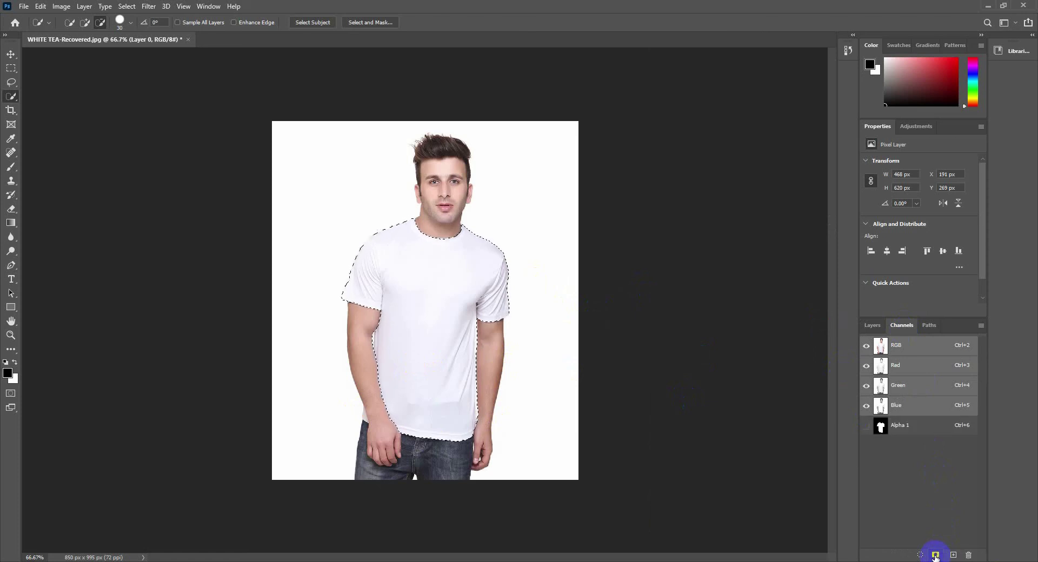
double_click(901, 426)
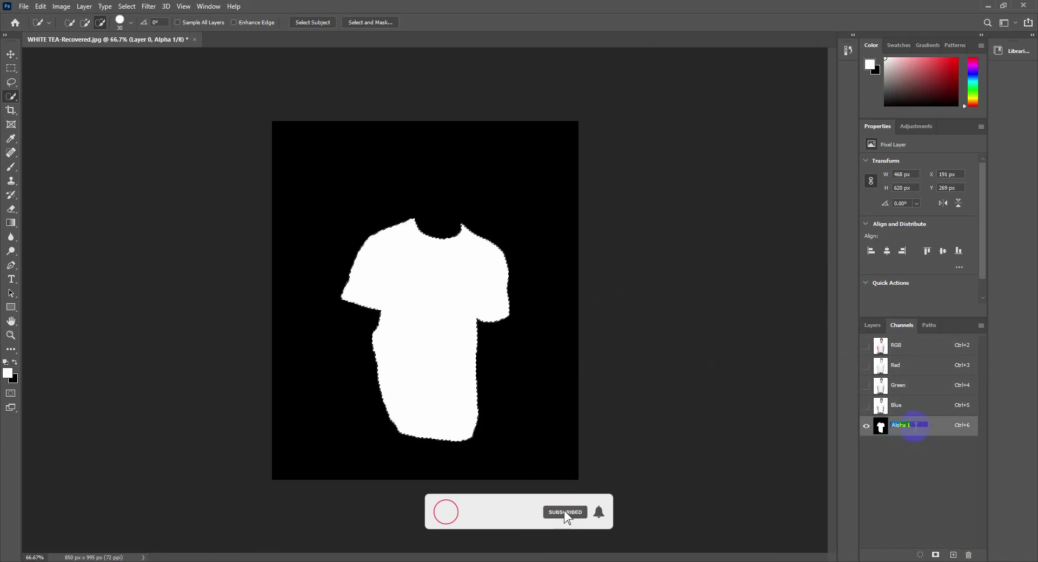
left_click(953, 429)
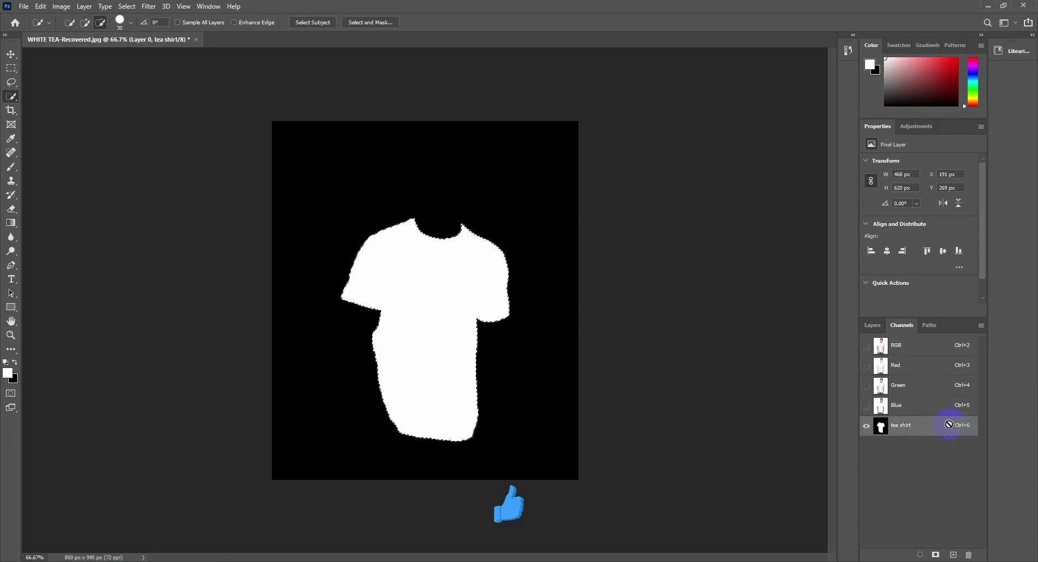
left_click(872, 325)
left_click(900, 398)
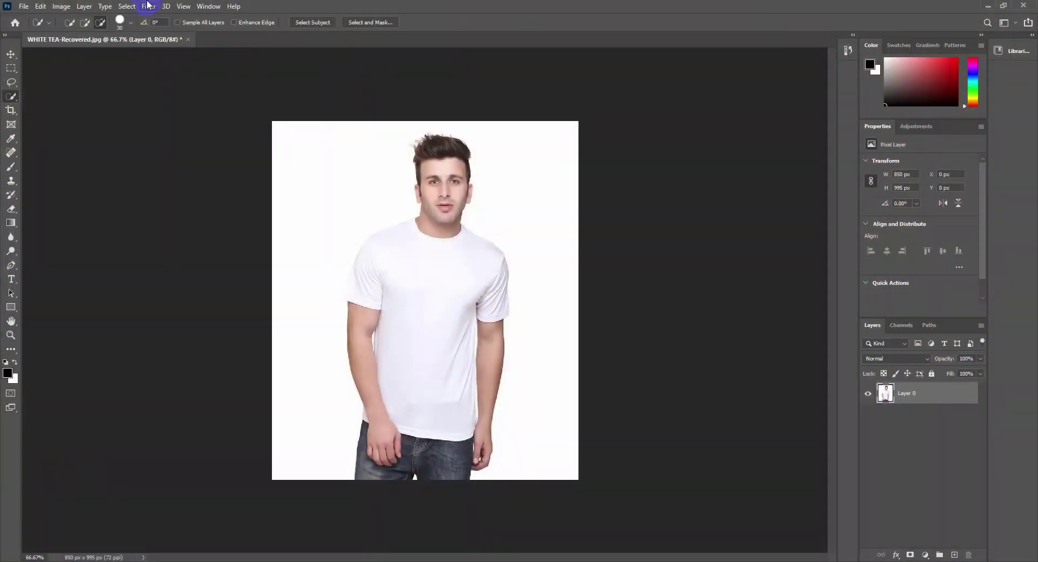
Load the "tea shirt" channel of WHITE TEA-Recovered.jpg as a new selection
left_click(127, 6)
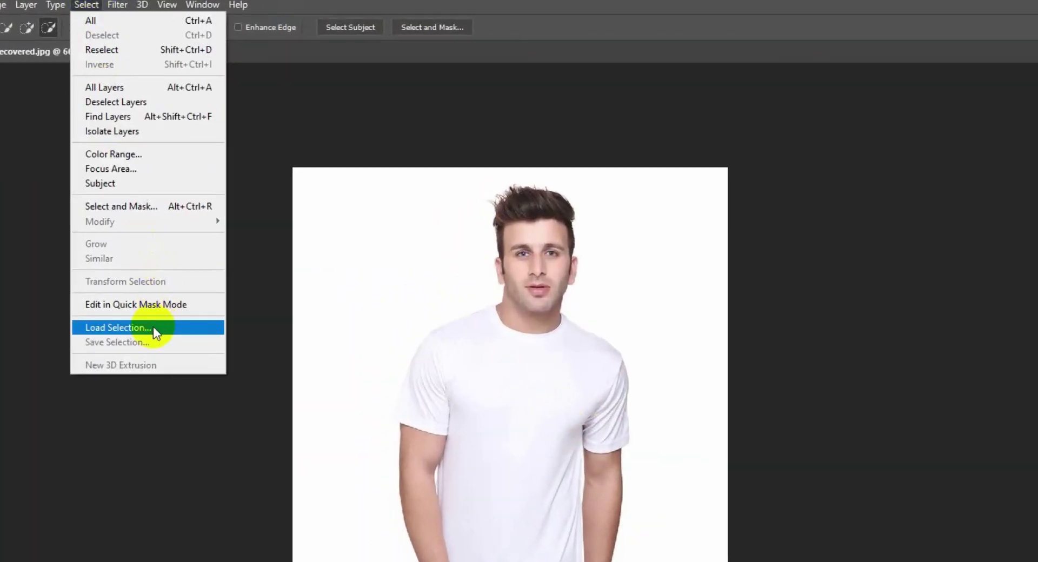
left_click(153, 327)
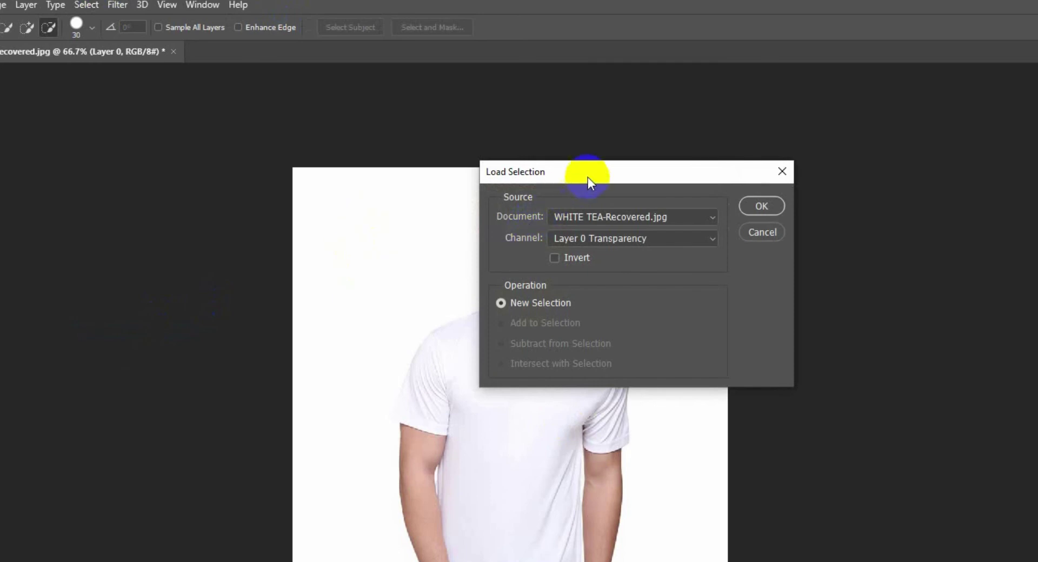
left_click_drag(589, 178, 815, 167)
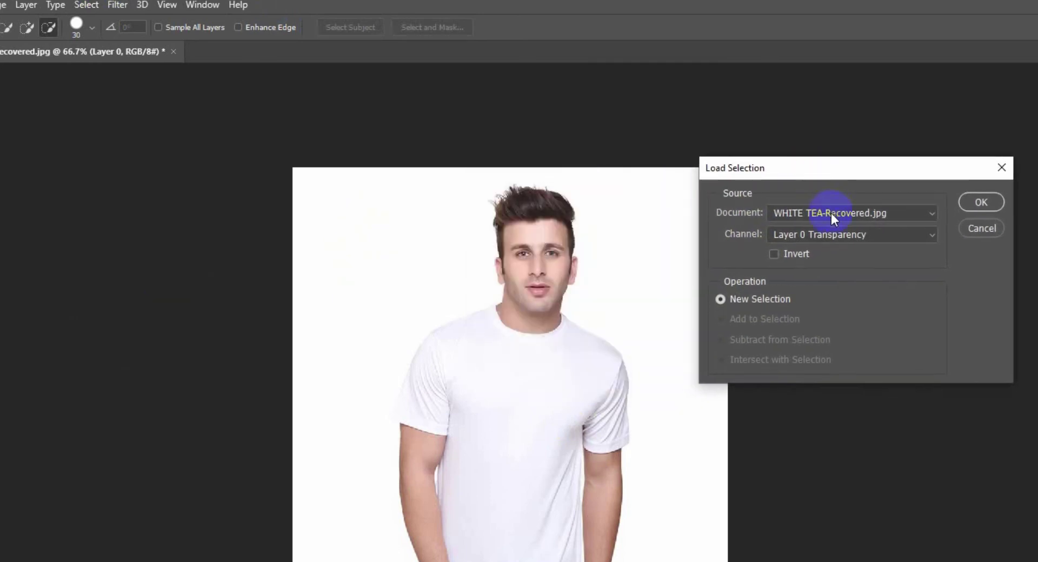
left_click(827, 233)
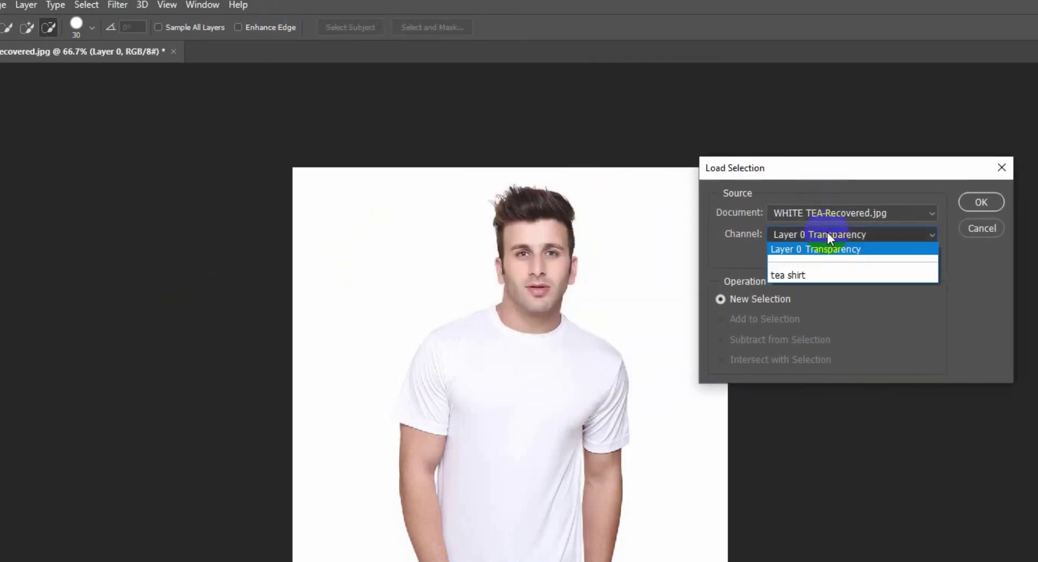
left_click(802, 277)
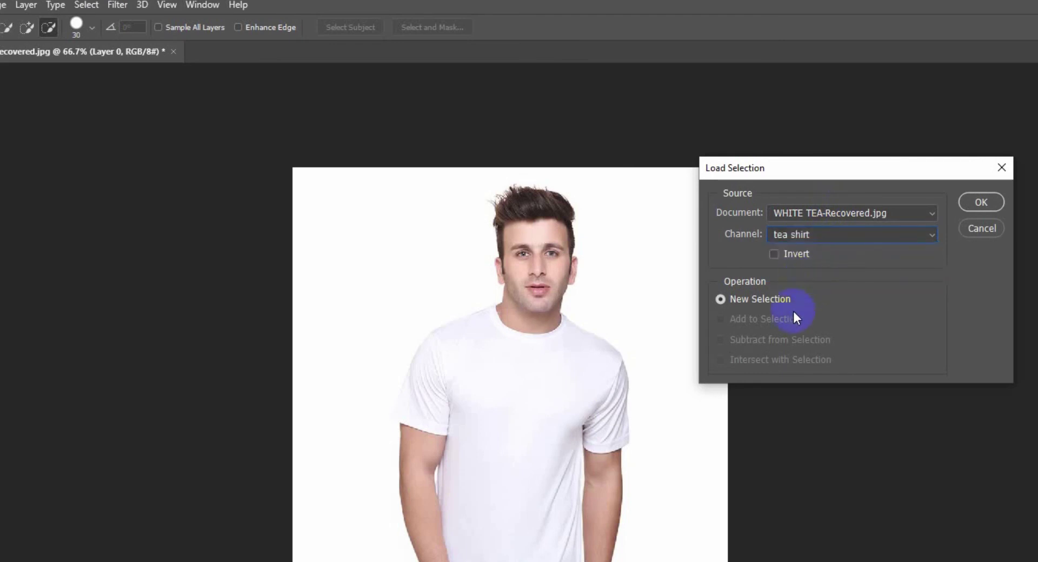
left_click(977, 207)
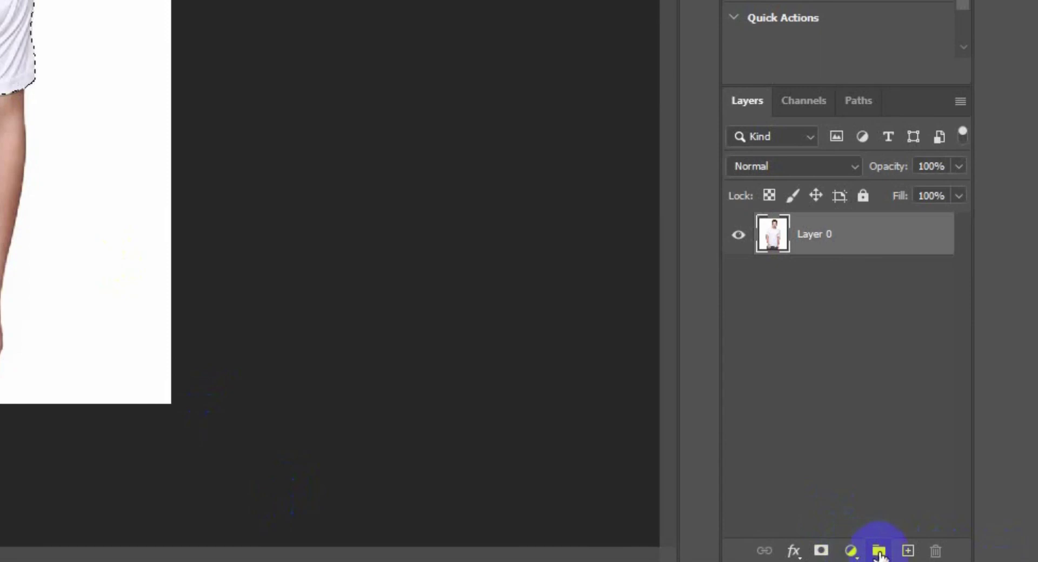
Create a layer group named "color" above Layer 0
left_click(879, 552)
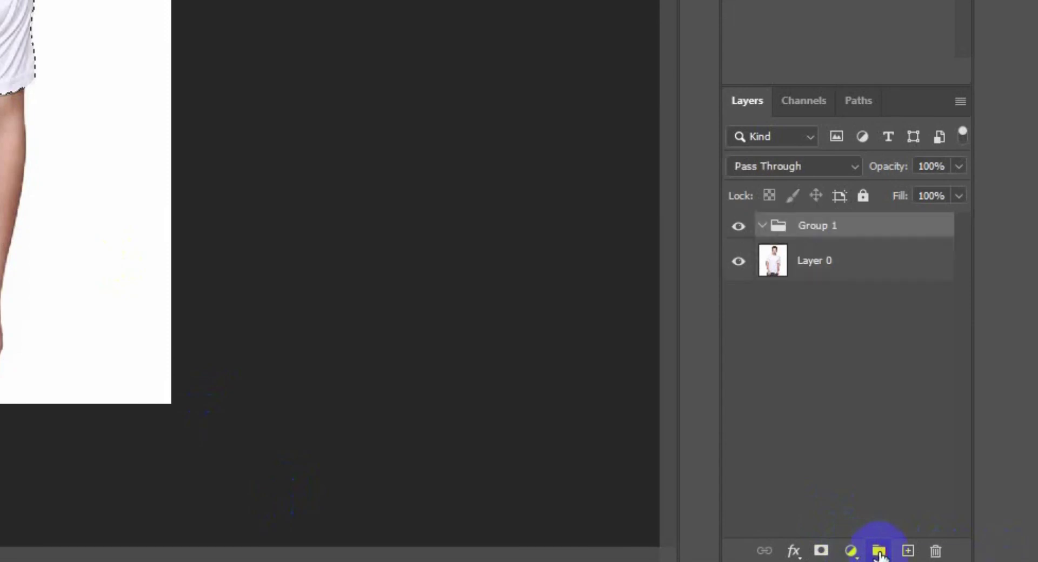
double_click(829, 226)
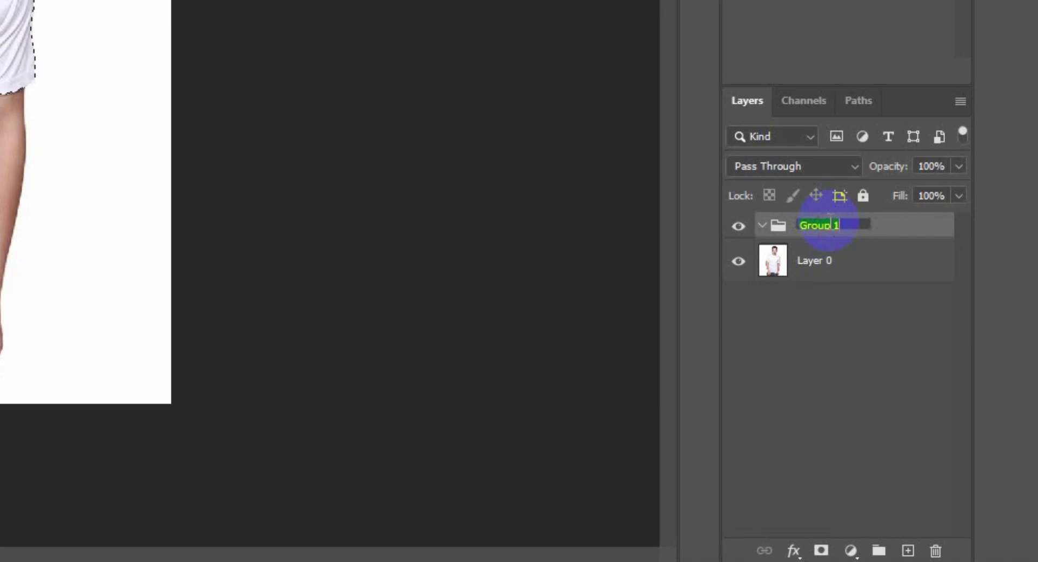
type("color")
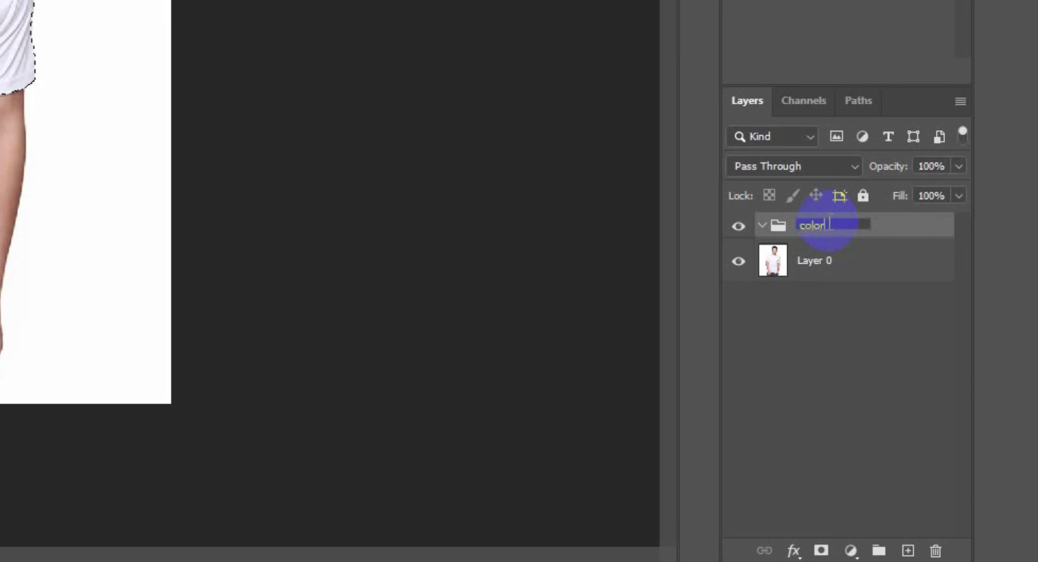
key("Return")
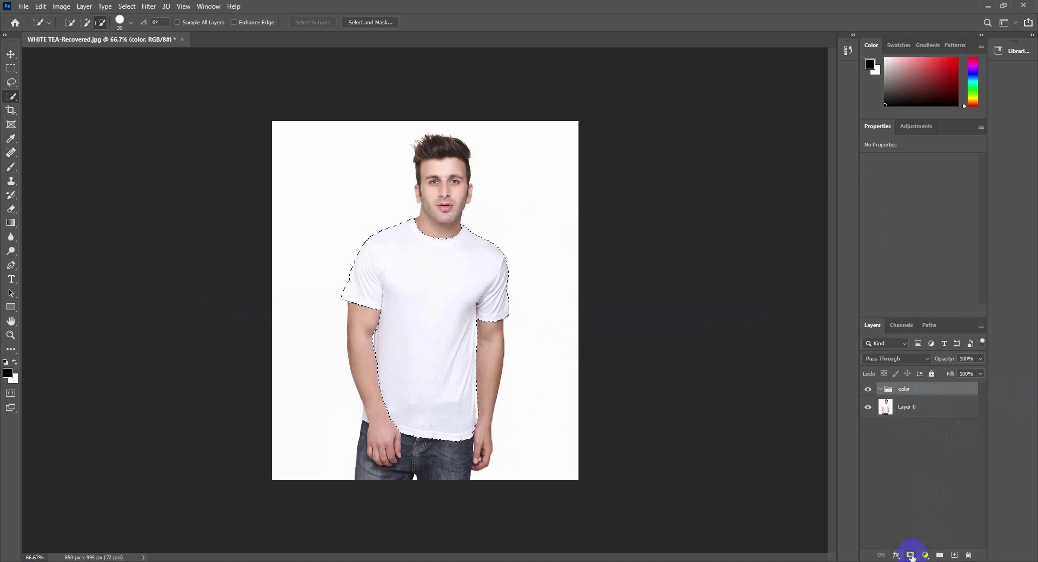
Add a layer mask to the color group from the T-shirt selection and check the mask on its own
left_click(910, 555)
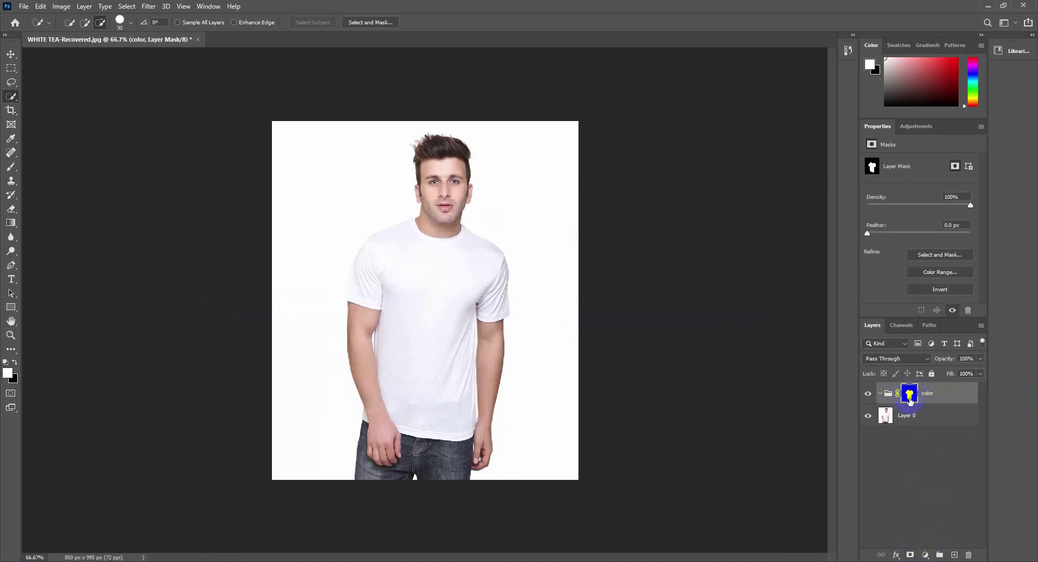
key("v")
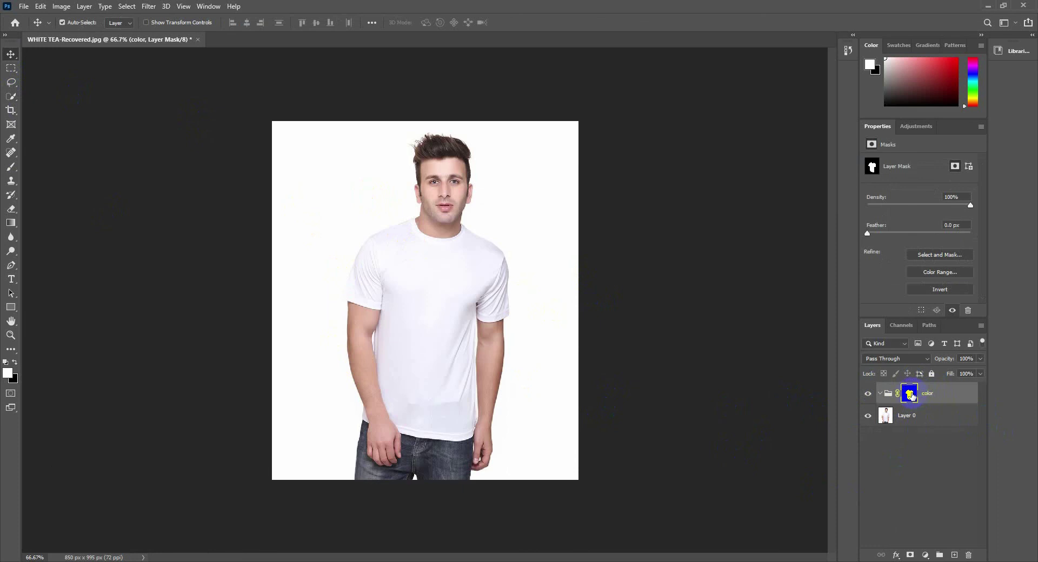
left_click(910, 395, "alt")
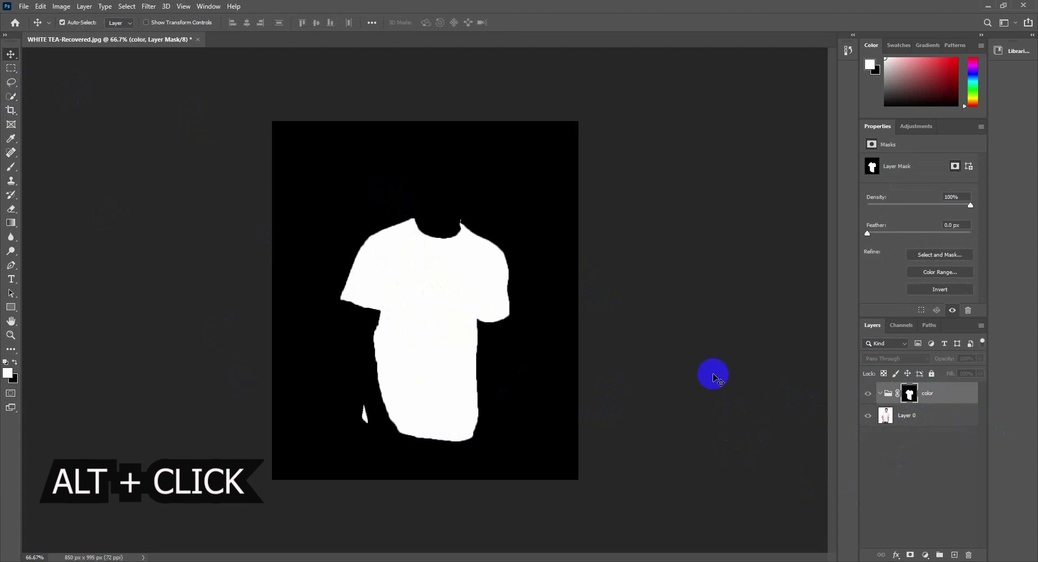
left_click(909, 395, "alt")
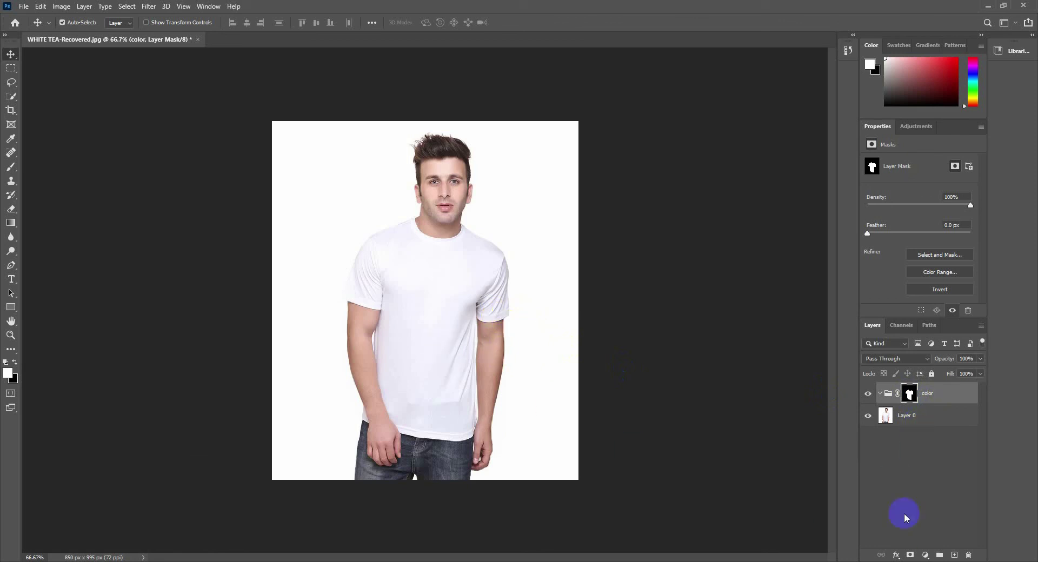
Add a Levels adjustment layer inside the color group and delete its layer mask
left_click(926, 555)
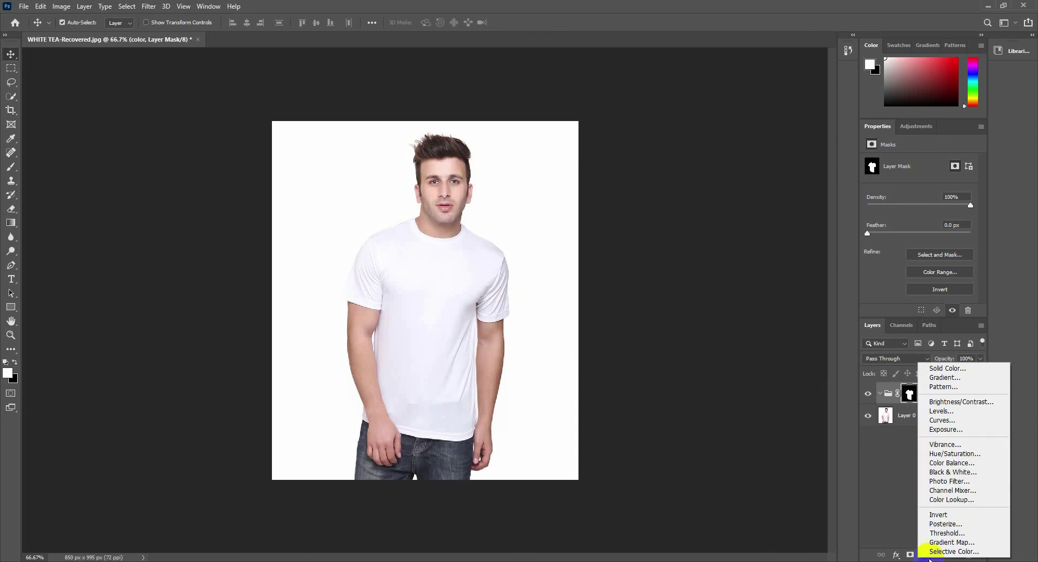
left_click(945, 411)
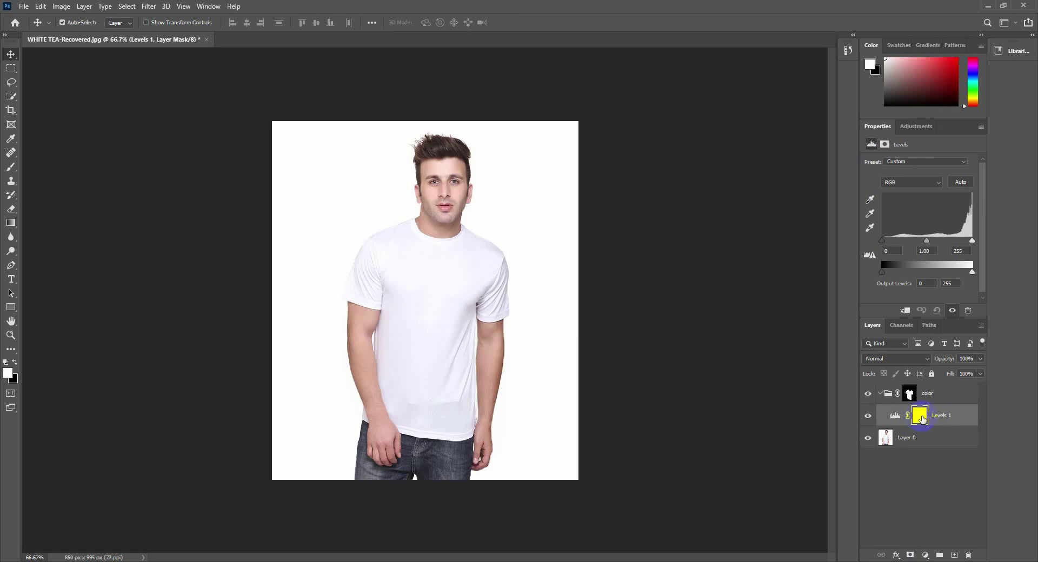
right_click(920, 417)
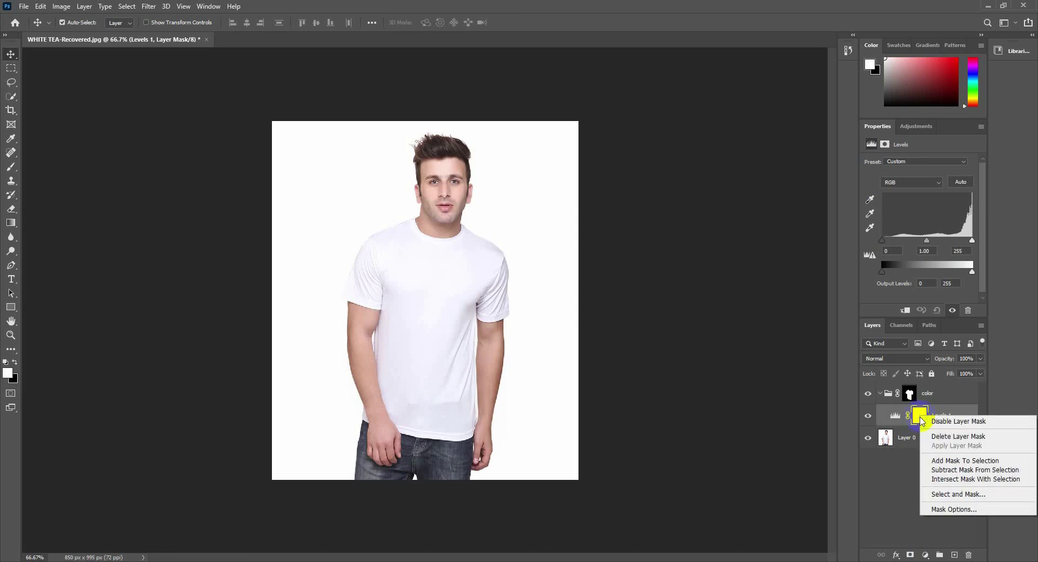
left_click(947, 435)
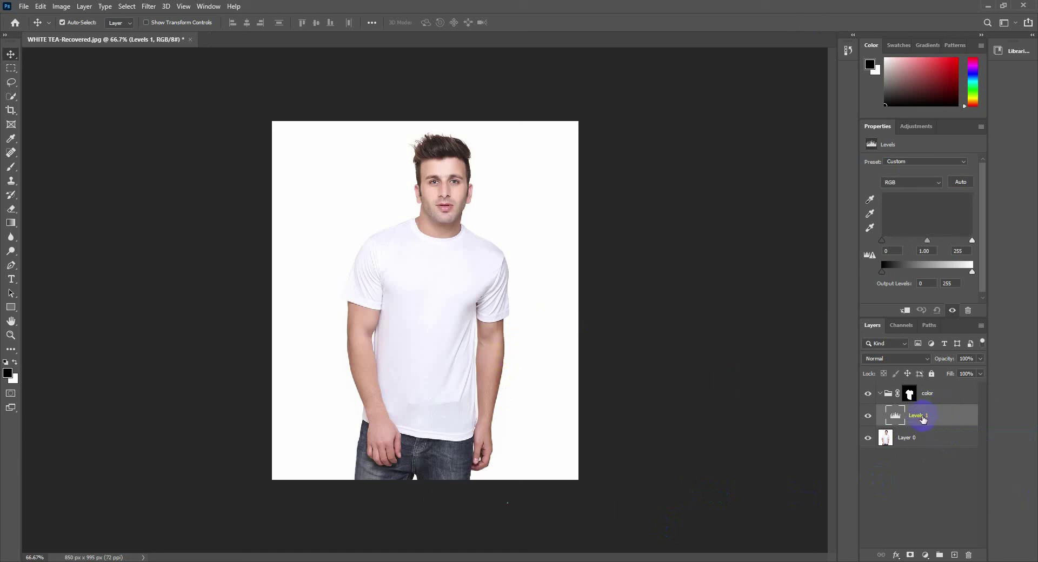
Rename the Levels adjustment layer as "exposure"
double_click(923, 418)
type("e")
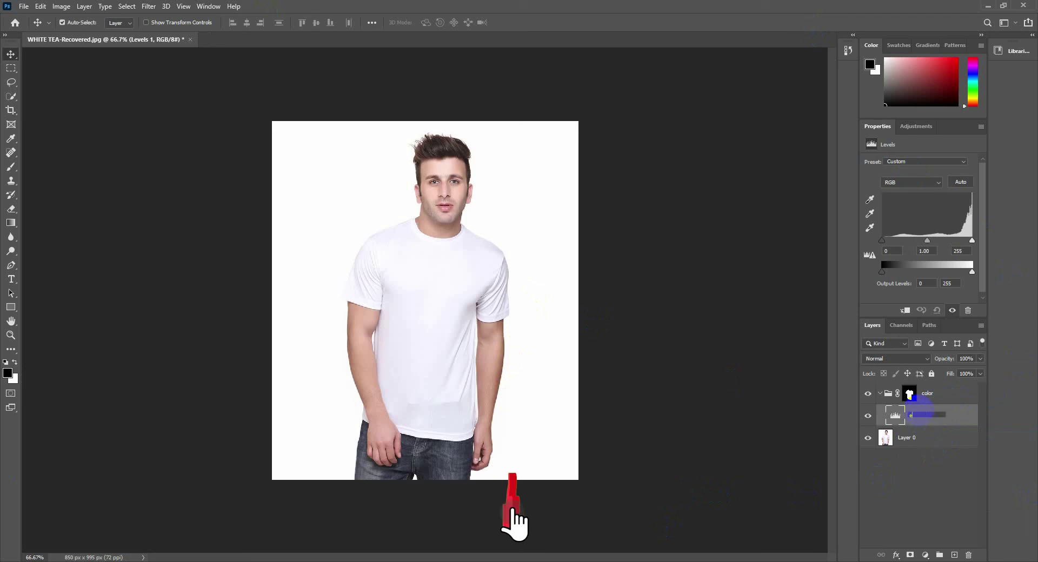
type("xposure")
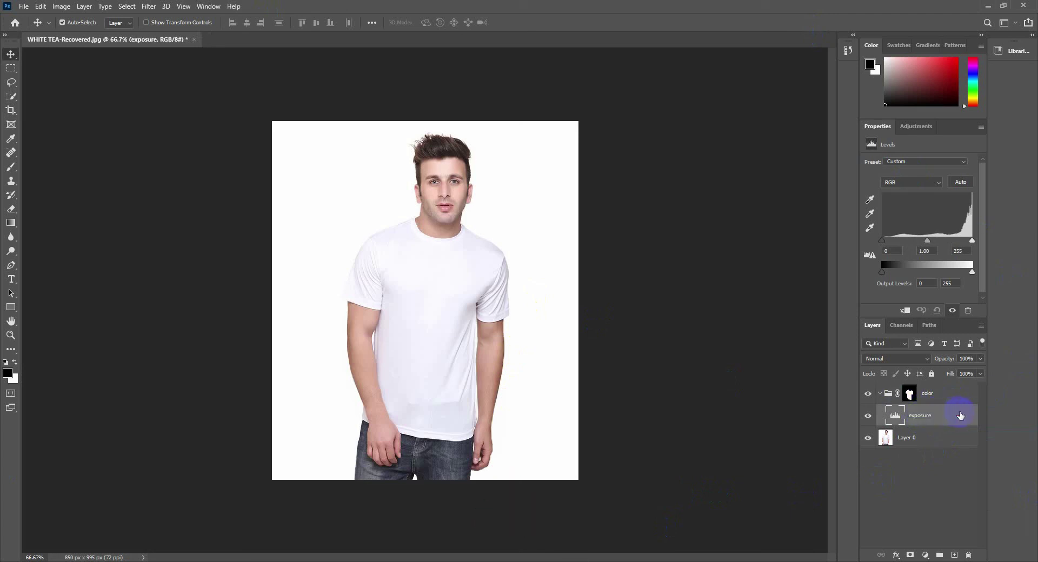
key("Return")
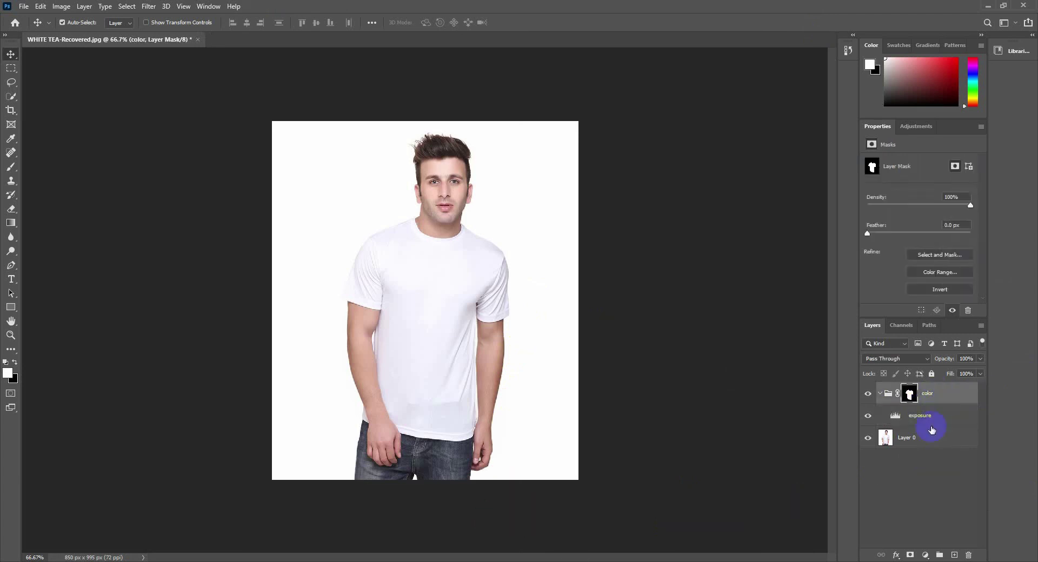
Add a Solid Color fill layer above the exposure layer in the color group, using bright red #f50d0d
left_click(925, 556)
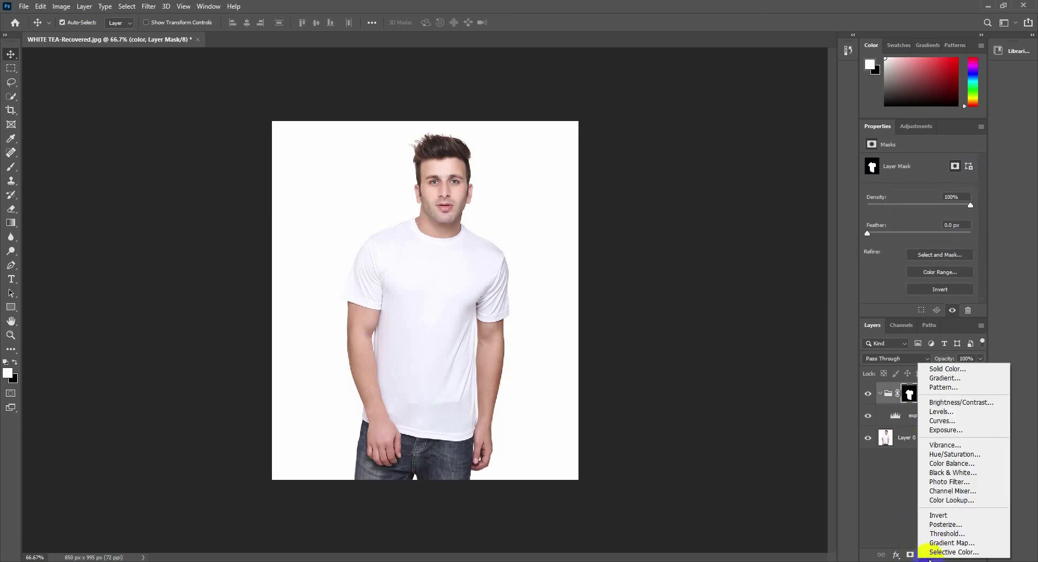
left_click(965, 372)
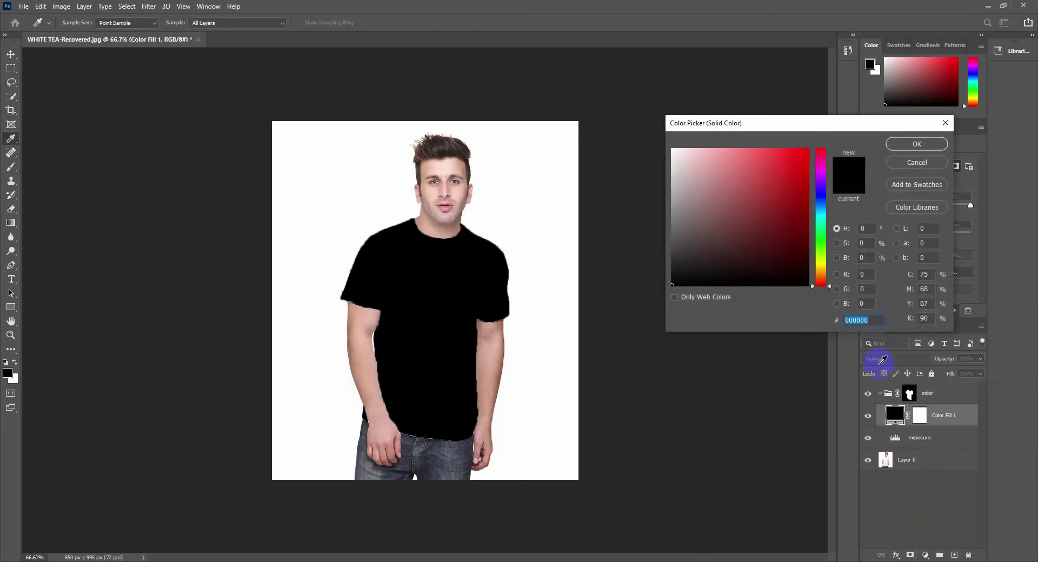
left_click_drag(778, 190, 801, 156)
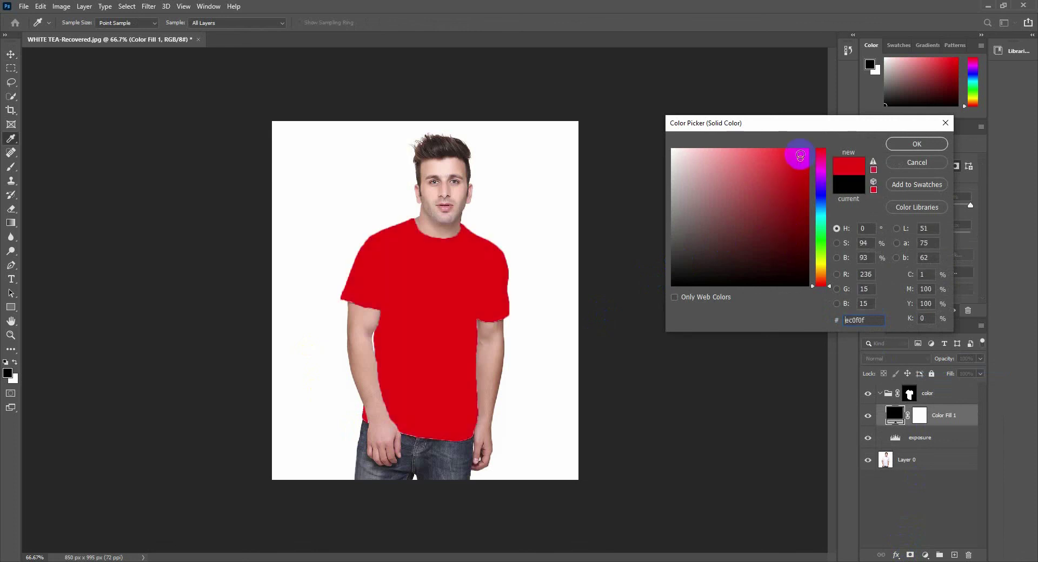
left_click(931, 144)
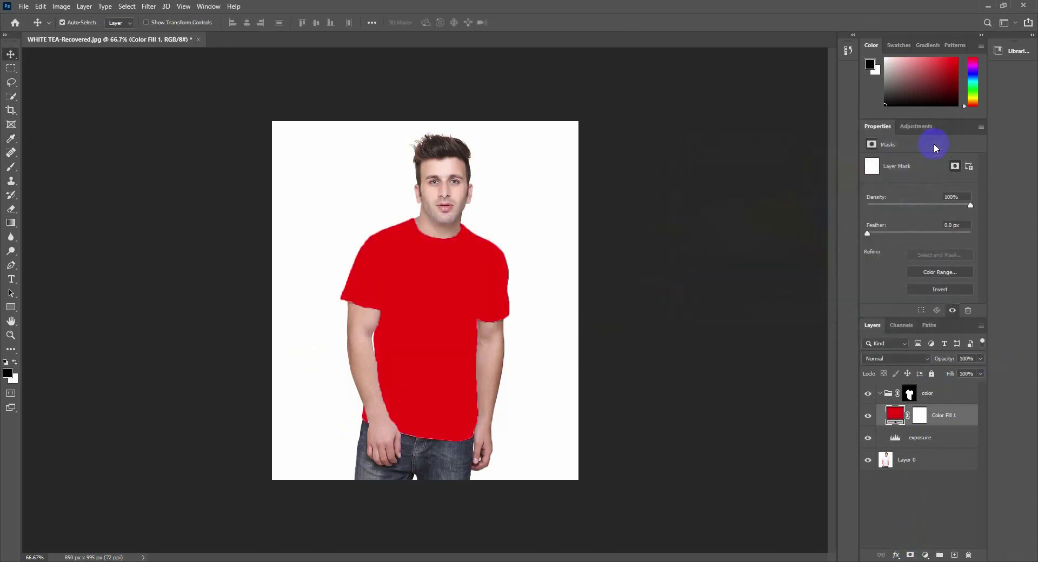
Delete the red fill layer's mask and rename the layer as "color"
left_click(917, 417)
right_click(919, 416)
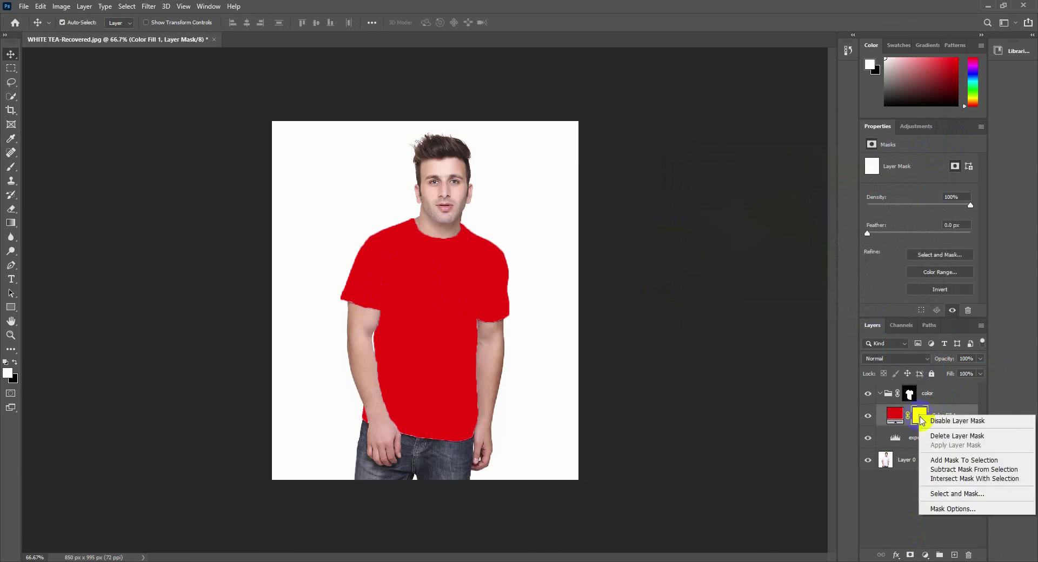
left_click(946, 436)
left_click(921, 417)
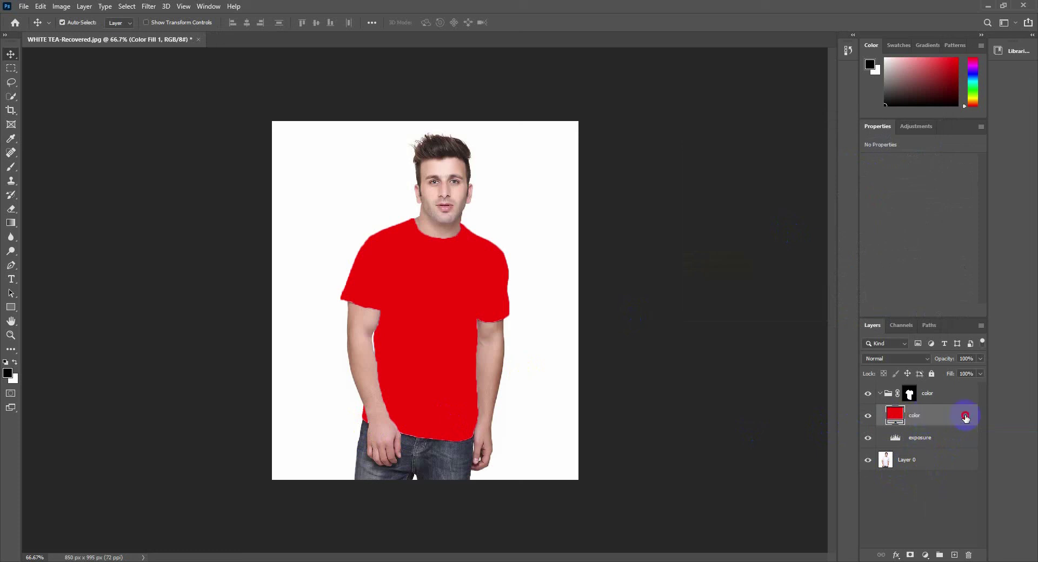
key("Return")
Add a second Levels adjustment layer above the color fill layer and set its midtone input to 1.06
left_click(926, 555)
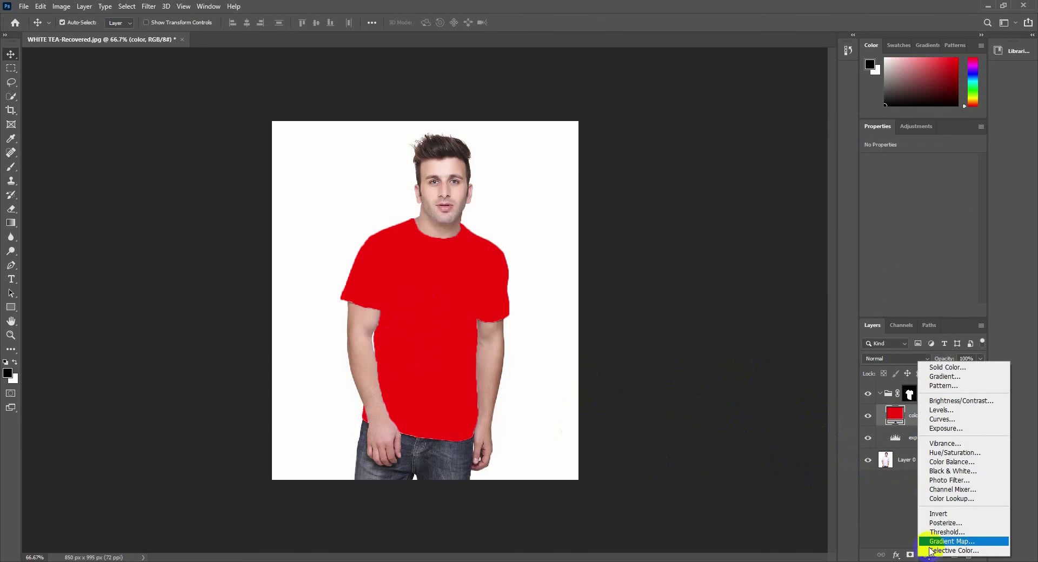
left_click(959, 410)
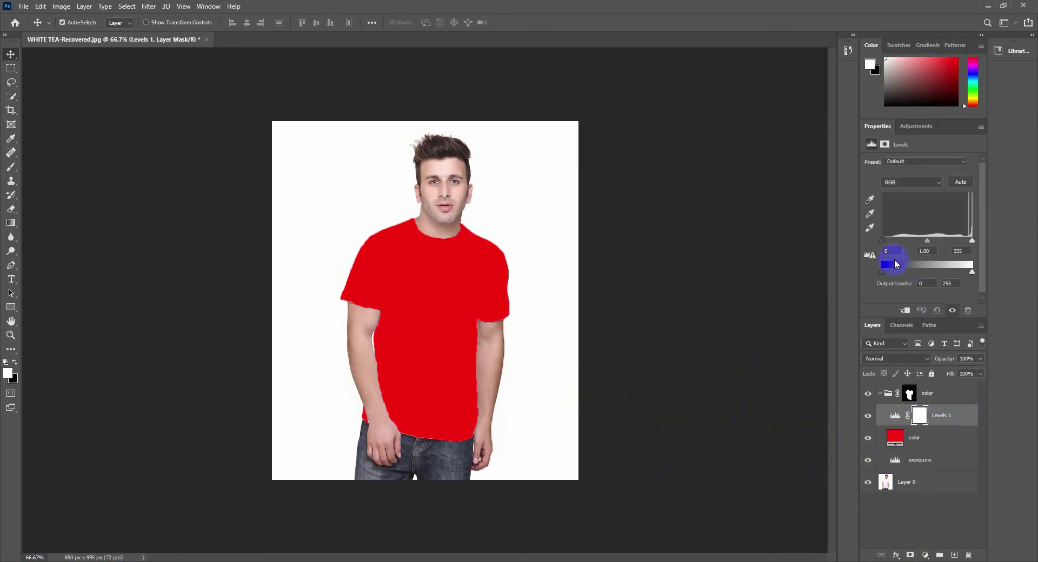
left_click_drag(887, 246, 989, 243)
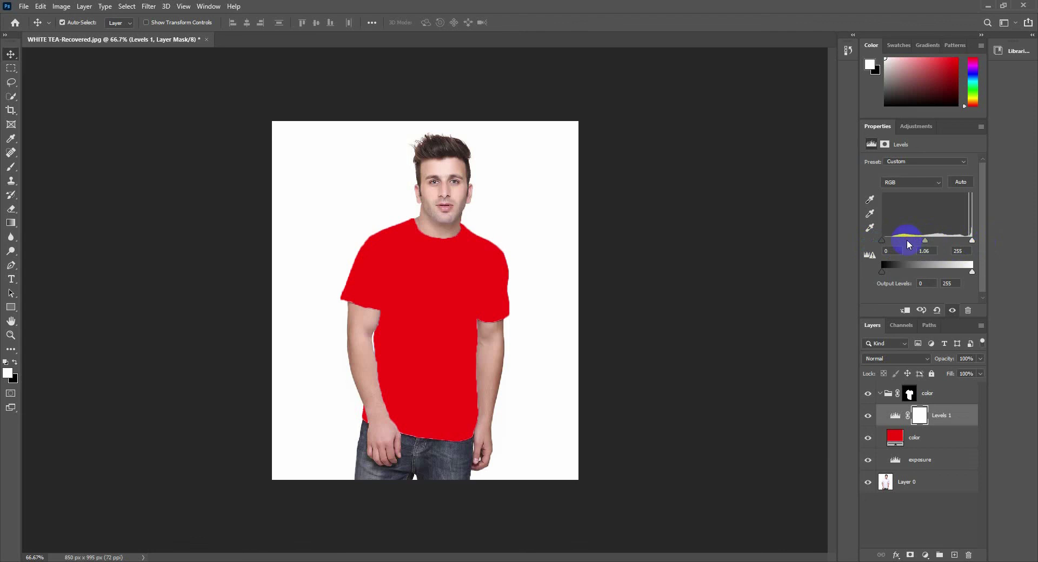
mouse_move(884, 272)
left_mouse_down()
mouse_move(907, 277)
mouse_move(888, 271)
left_mouse_up()
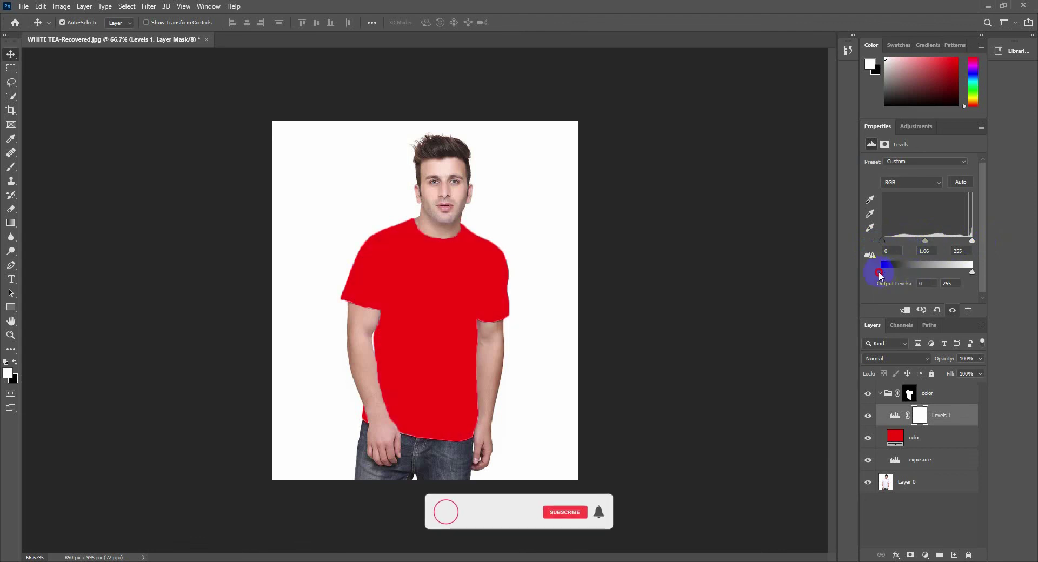
mouse_move(972, 272)
left_mouse_down()
mouse_move(926, 277)
mouse_move(974, 273)
left_mouse_up()
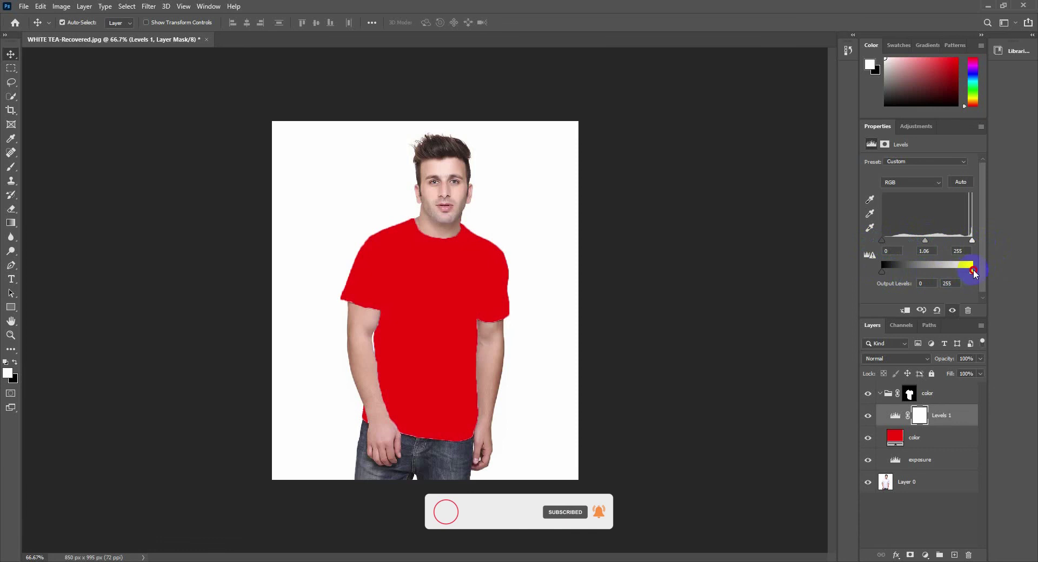
Change the color fill layer to blue #0d34f5
double_click(896, 438)
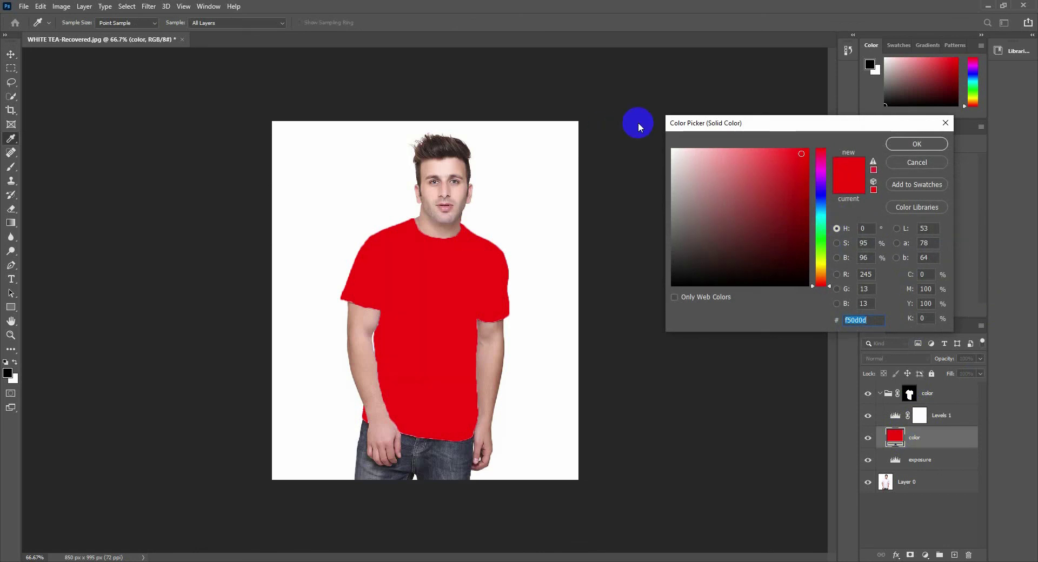
left_click(821, 198)
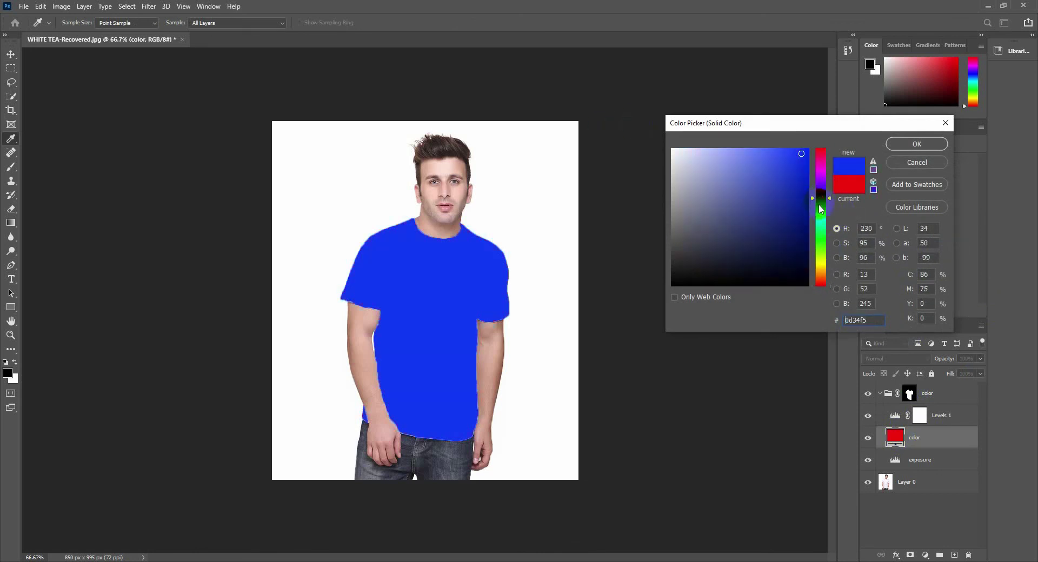
left_click(917, 144)
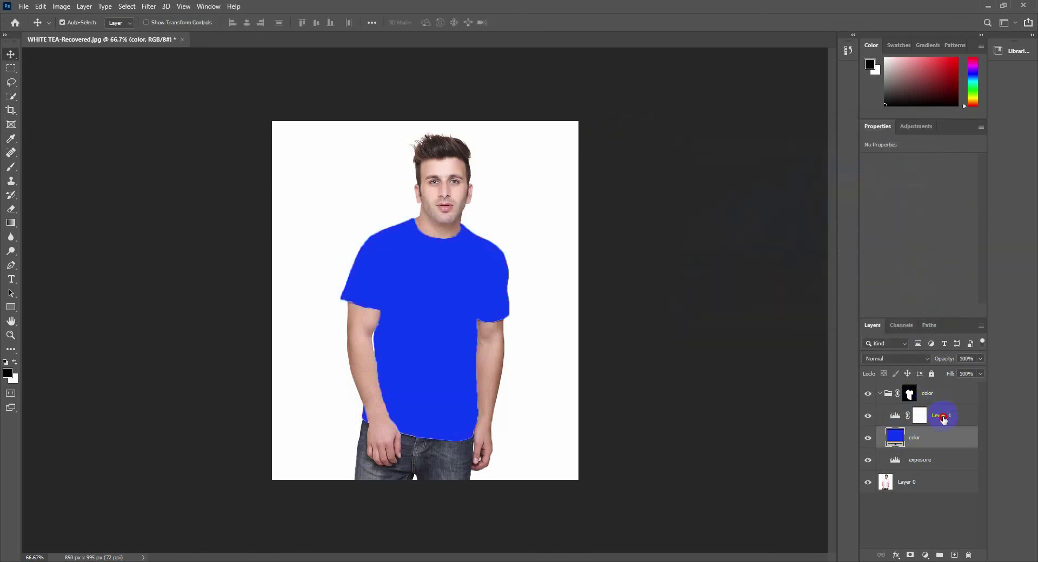
Darken the shirt with the upper Levels layer: output white 166, midtone input 0.80 and white input 253
left_click(944, 417)
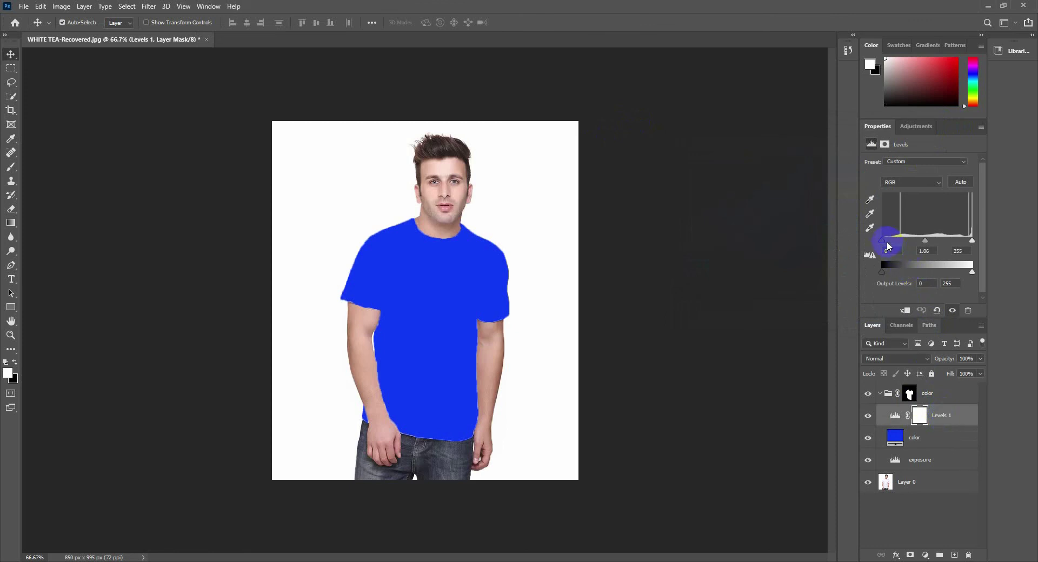
mouse_move(882, 271)
left_mouse_down()
mouse_move(910, 276)
mouse_move(882, 280)
left_mouse_up()
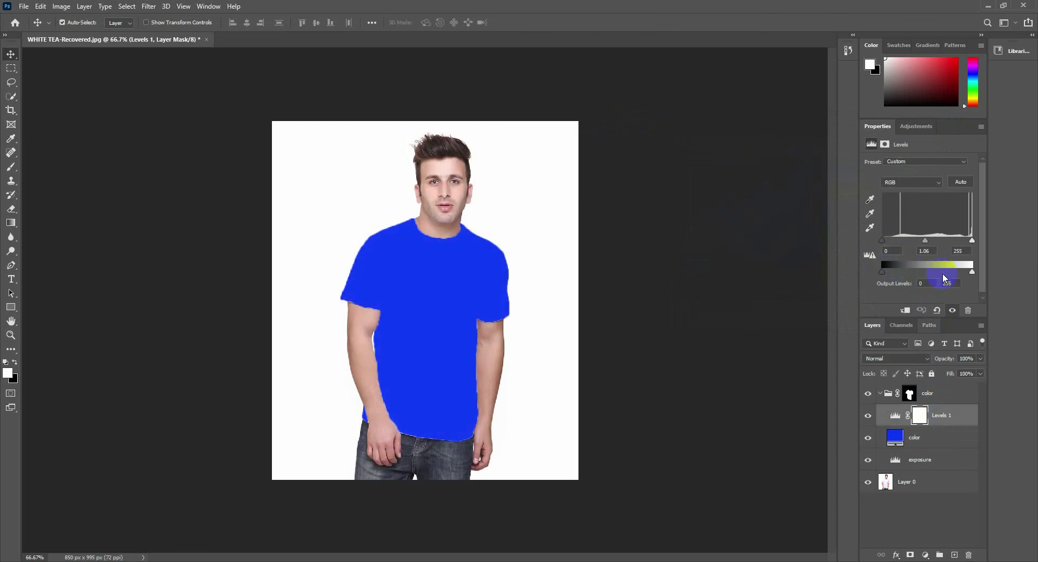
left_click_drag(972, 276, 929, 277)
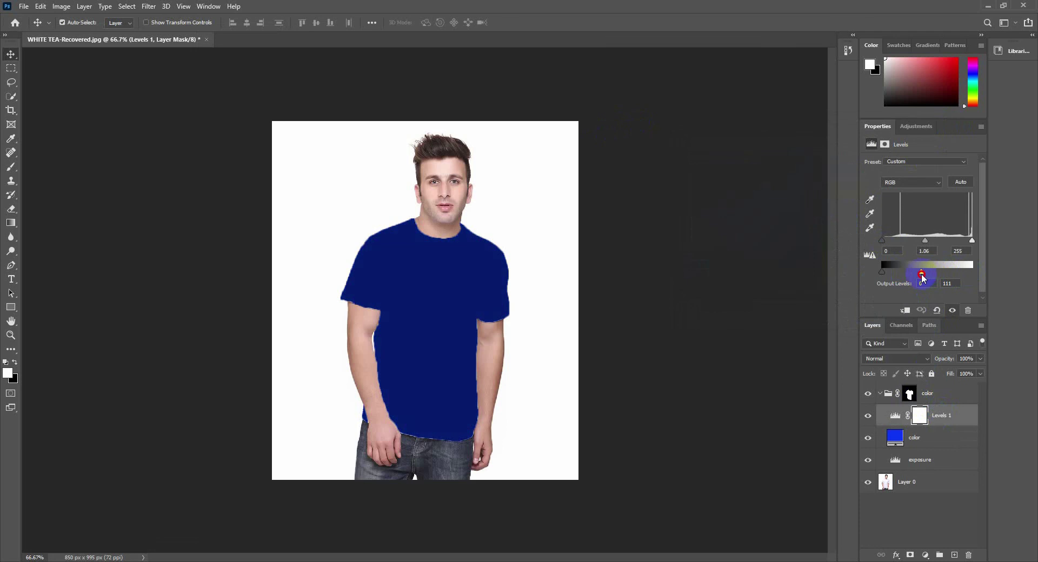
mouse_move(923, 278)
left_mouse_down()
mouse_move(906, 276)
mouse_move(940, 276)
left_mouse_up()
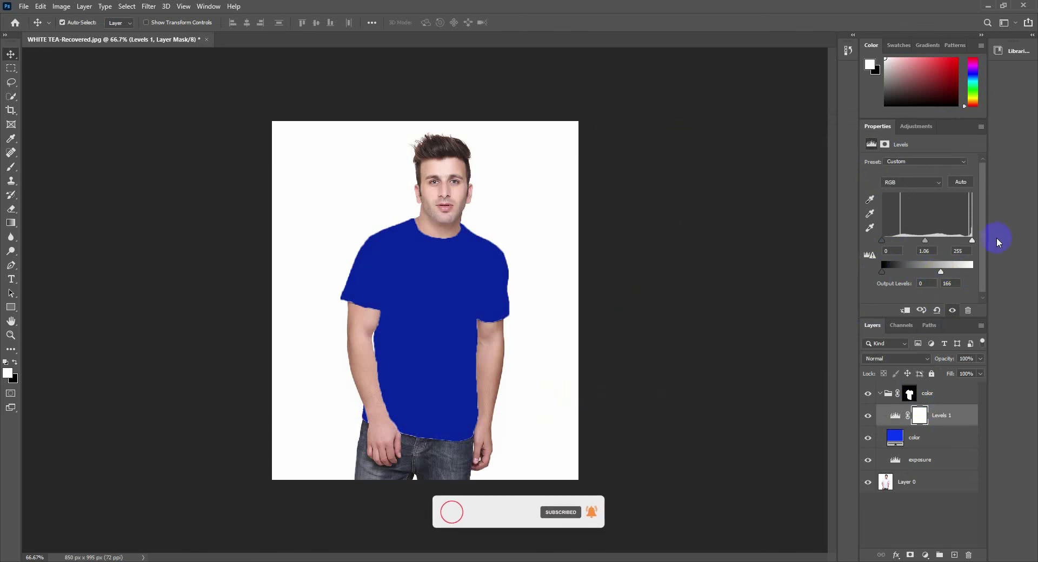
left_click_drag(889, 244, 935, 246)
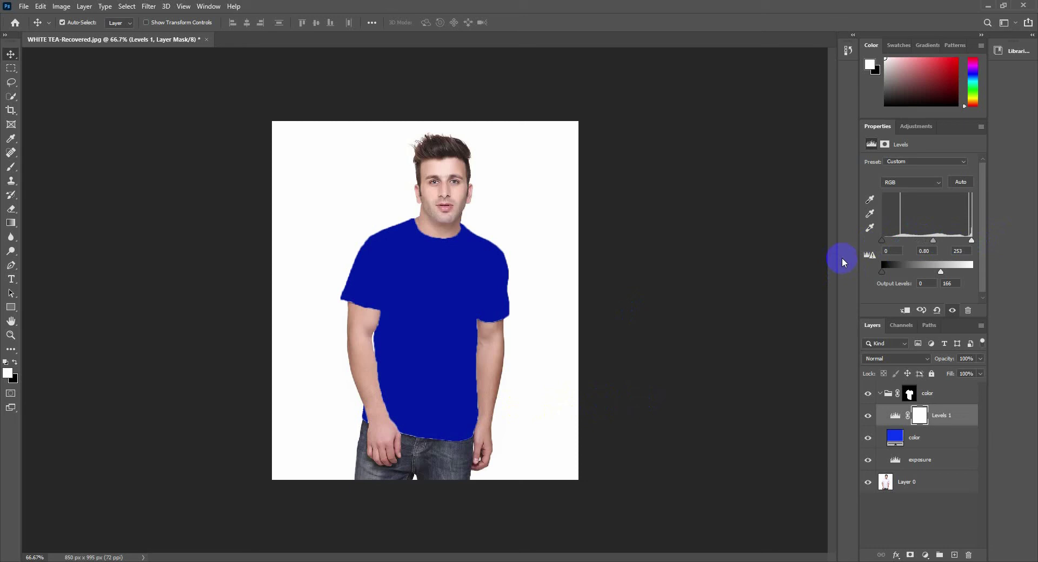
Try green and orange hues for the color fill layer, and settle on purple #d70df5
left_click(919, 441)
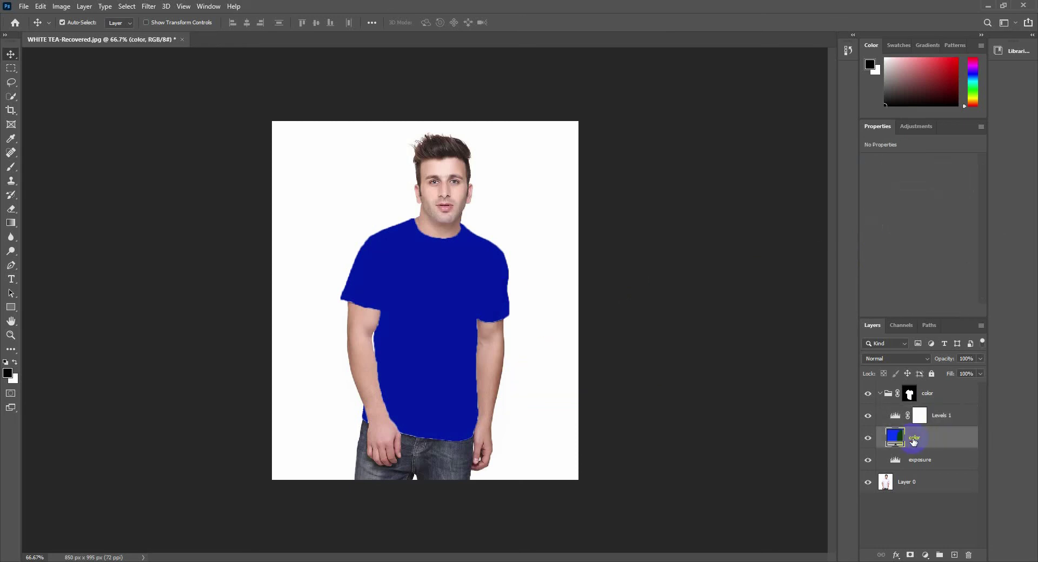
double_click(901, 441)
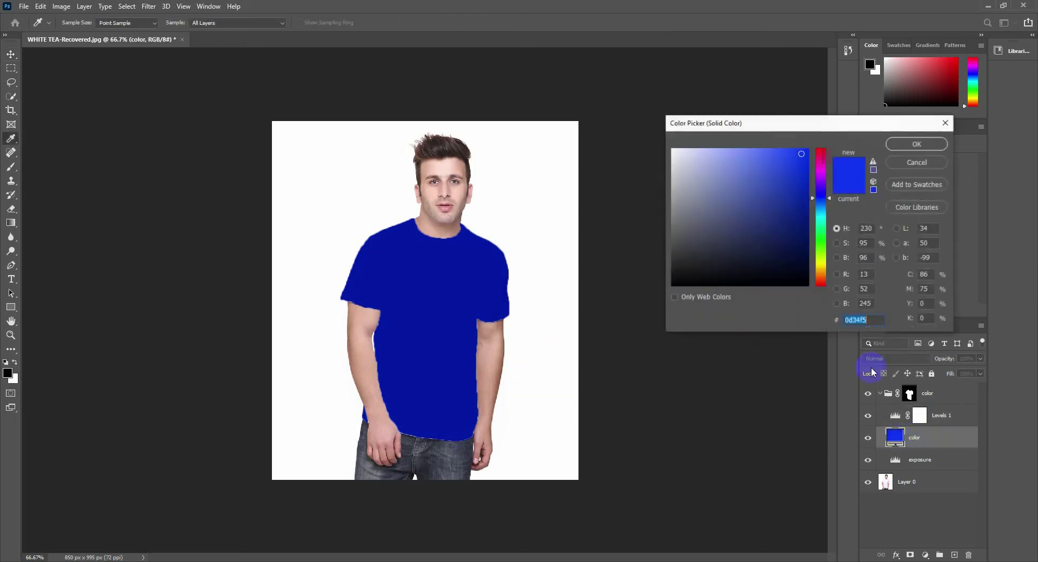
left_click(826, 243)
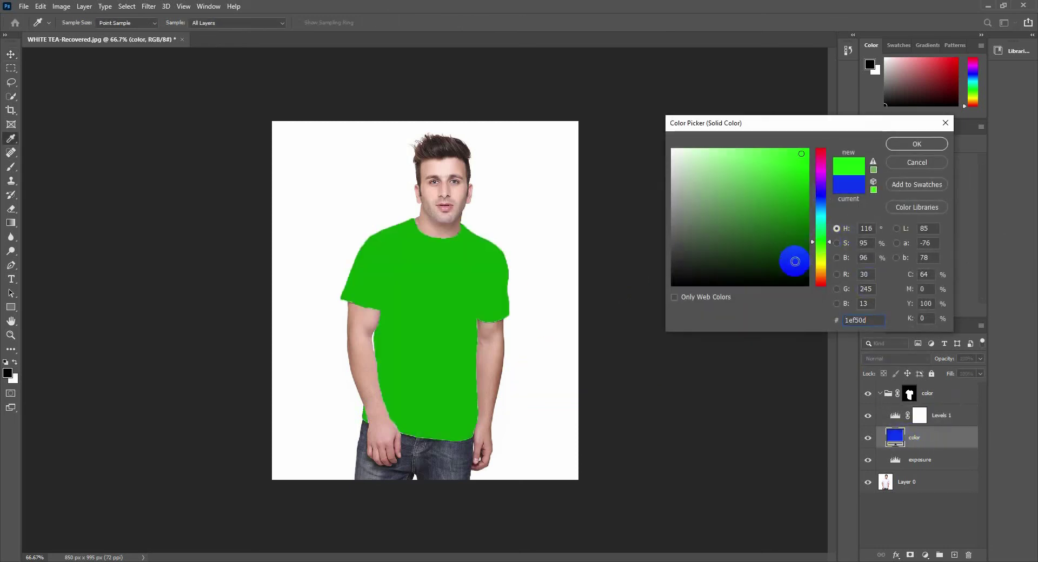
left_click(821, 279)
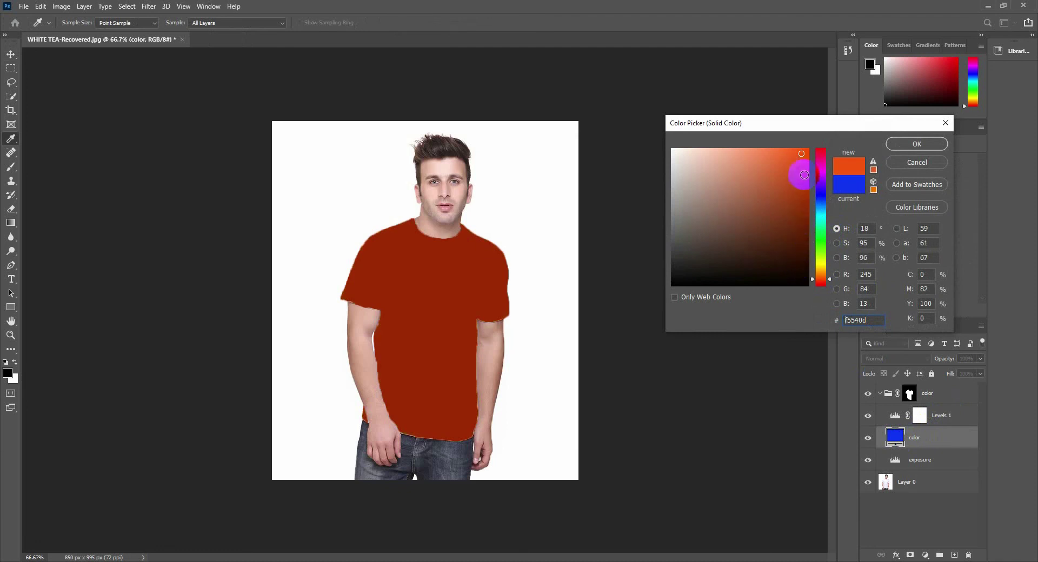
left_click(819, 174)
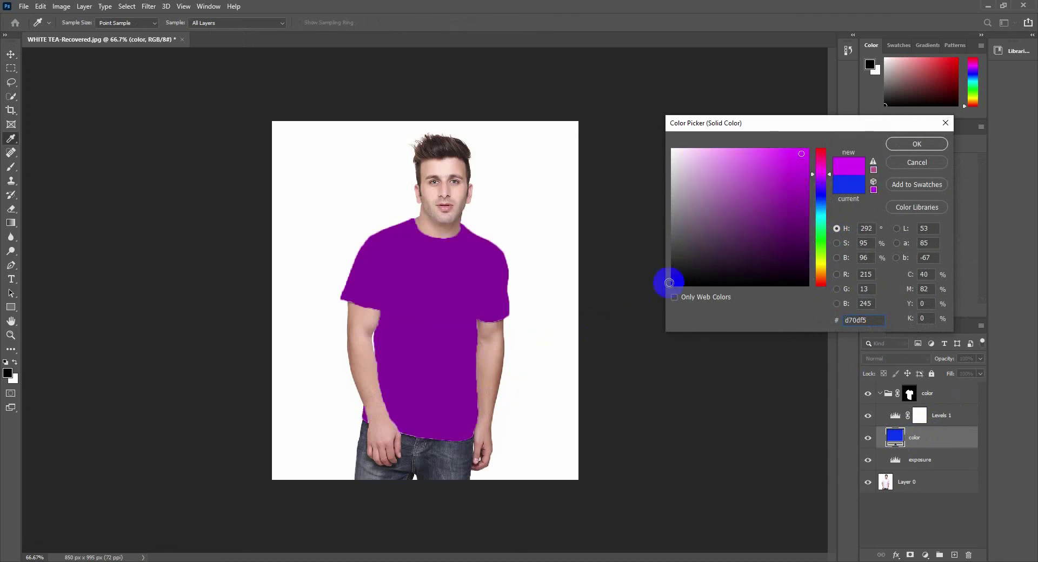
left_click(905, 145)
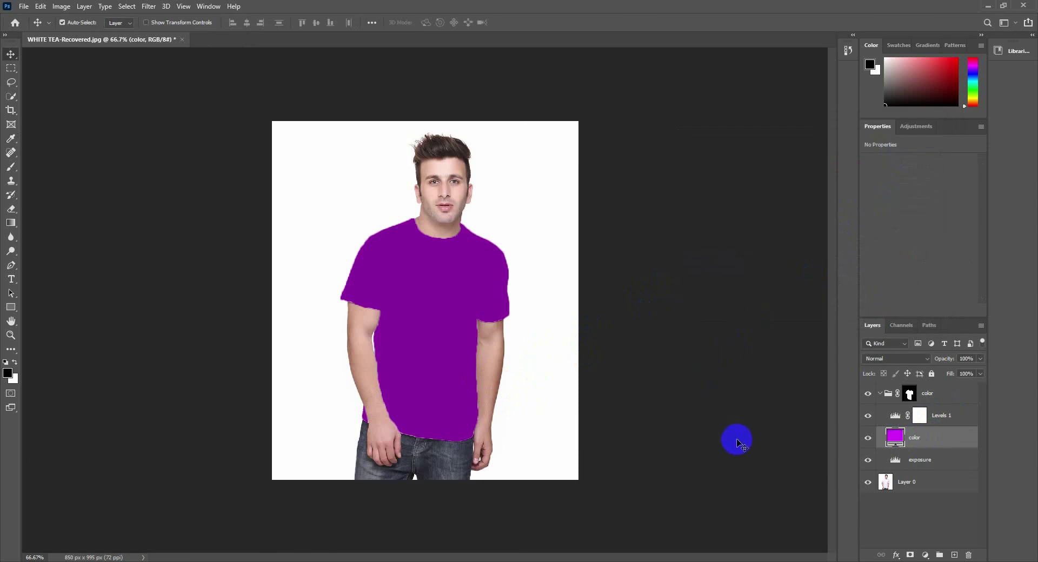